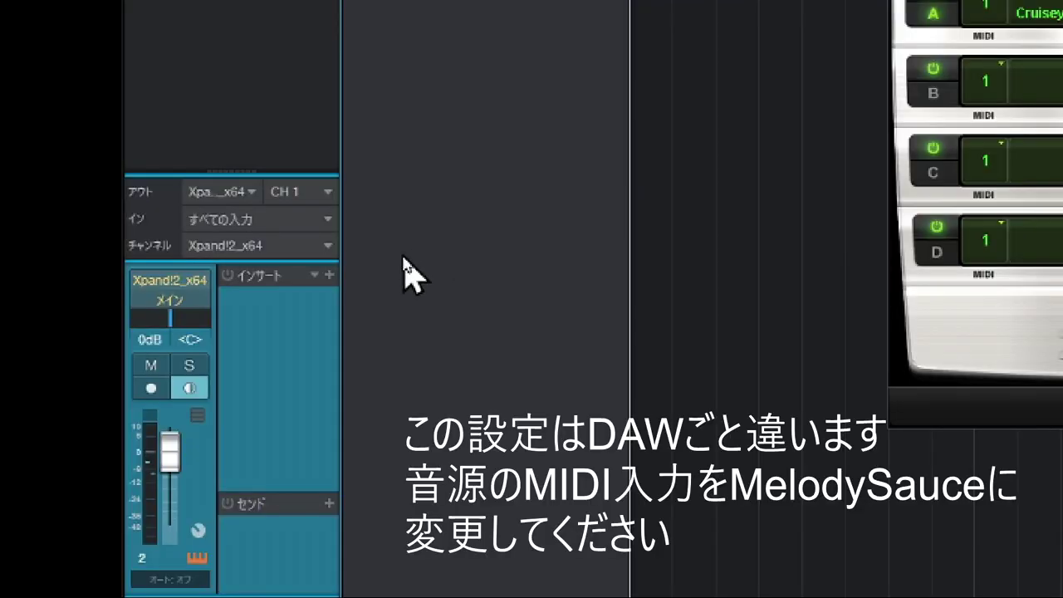
Set the MIDI input of the Xpand!2_x64 track to MelodySauce.
left_click(317, 221)
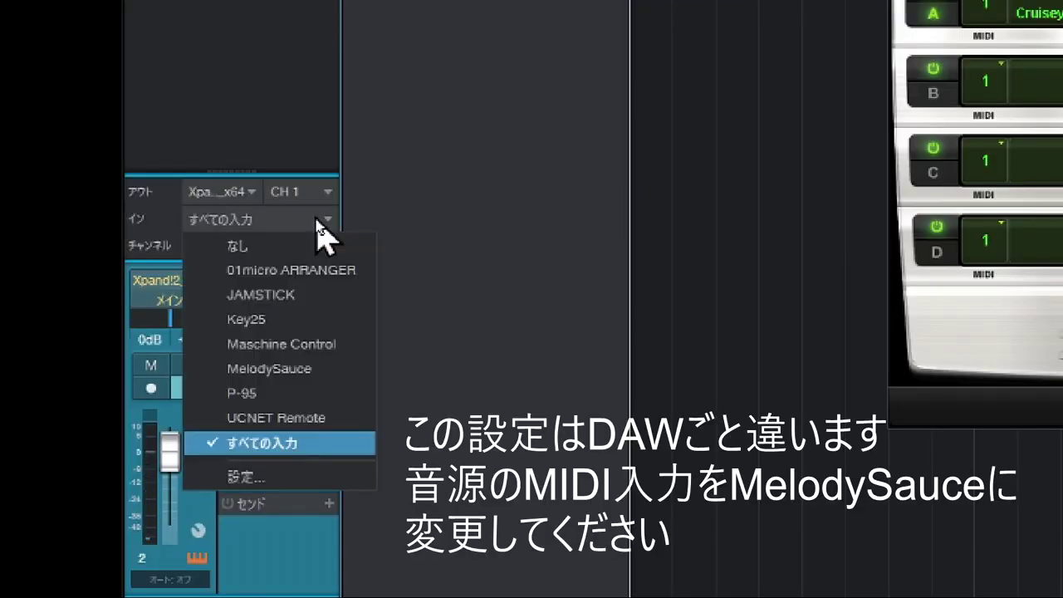
left_click(293, 380)
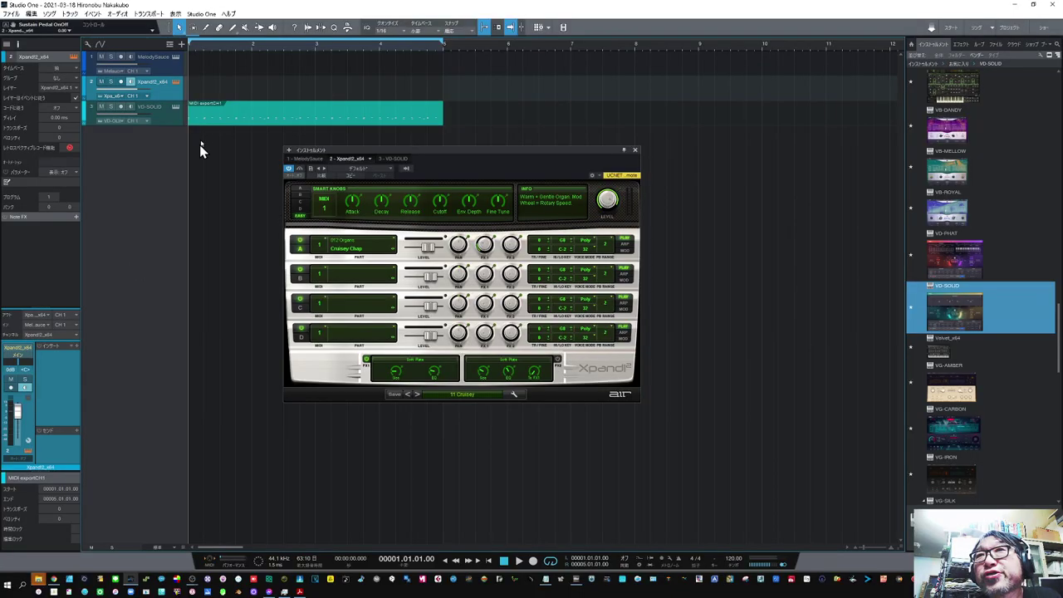
Show the Xpand!2 and VD-SOLID instruments, mute the VD-SOLID track, and open the MelodySauce instrument window.
left_click(176, 57)
left_click(176, 83)
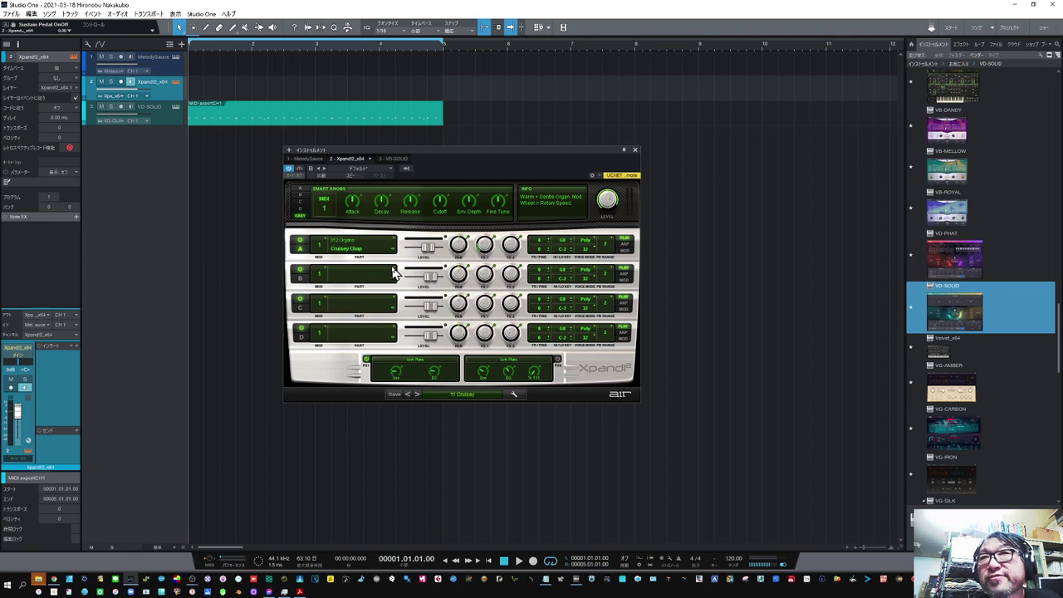
left_click(167, 122)
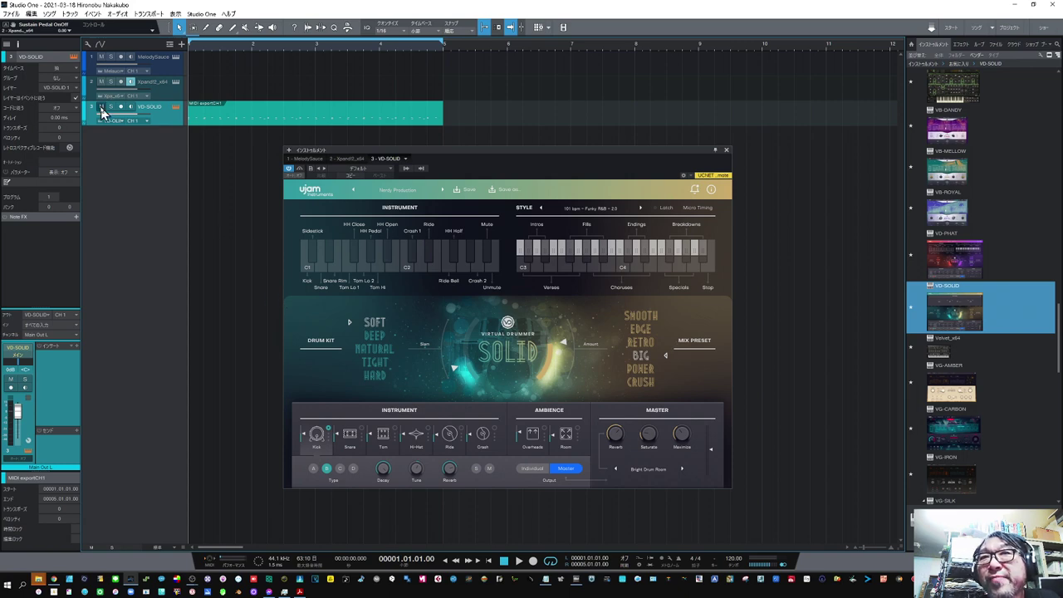
left_click(176, 70)
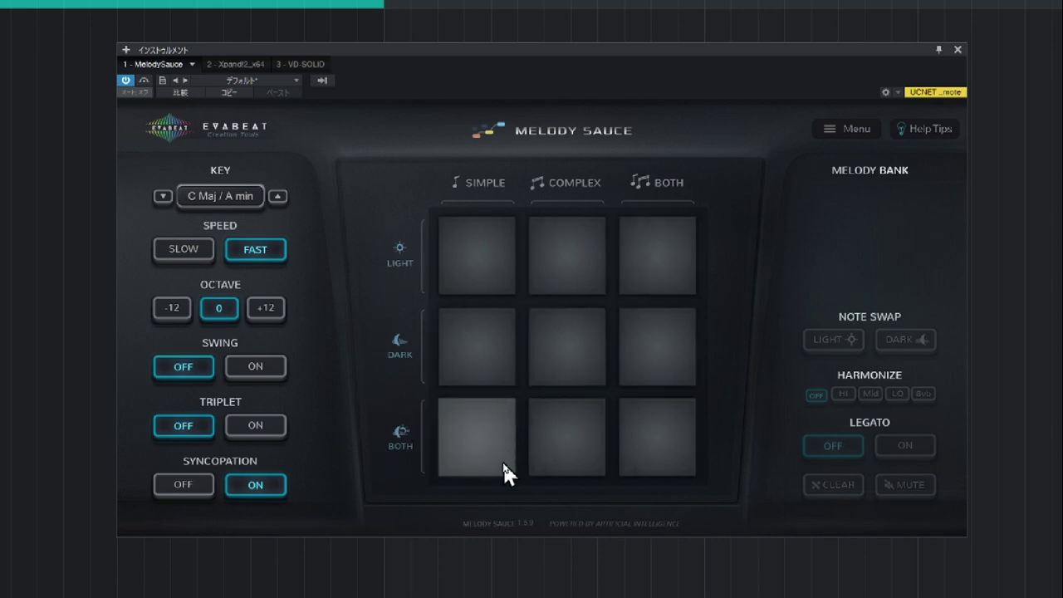
Generate a Simple Light melody, start song playback, and generate four Complex Light melodies to audition them.
left_click(466, 246)
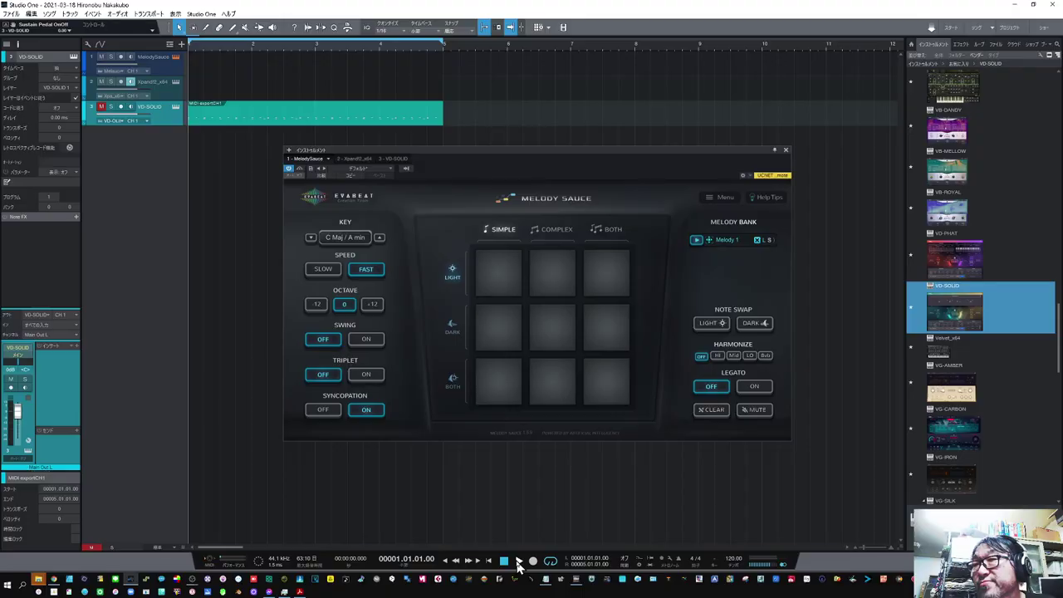
left_click(518, 562)
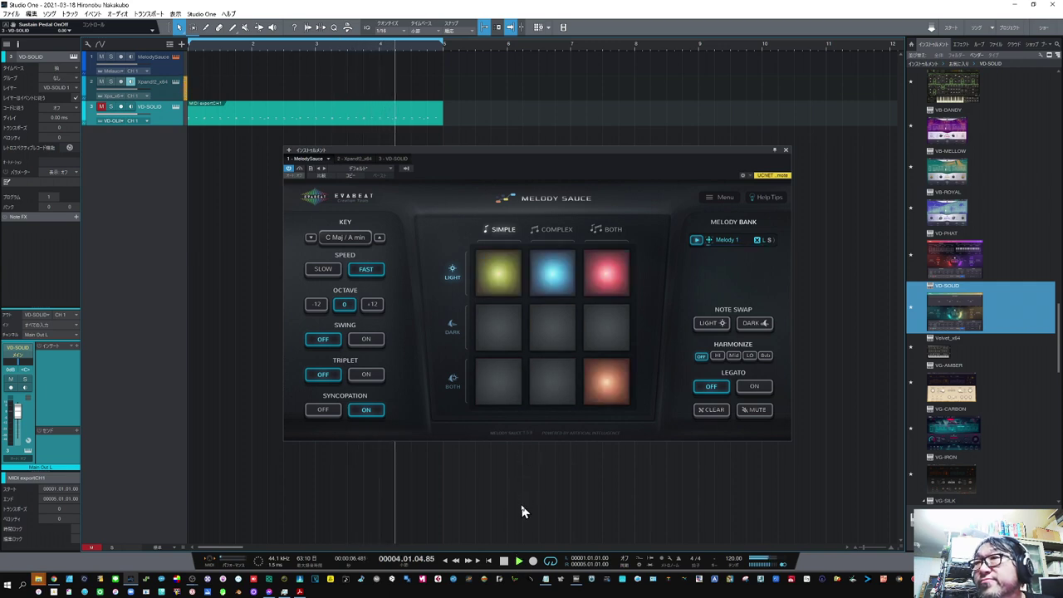
left_click(542, 276)
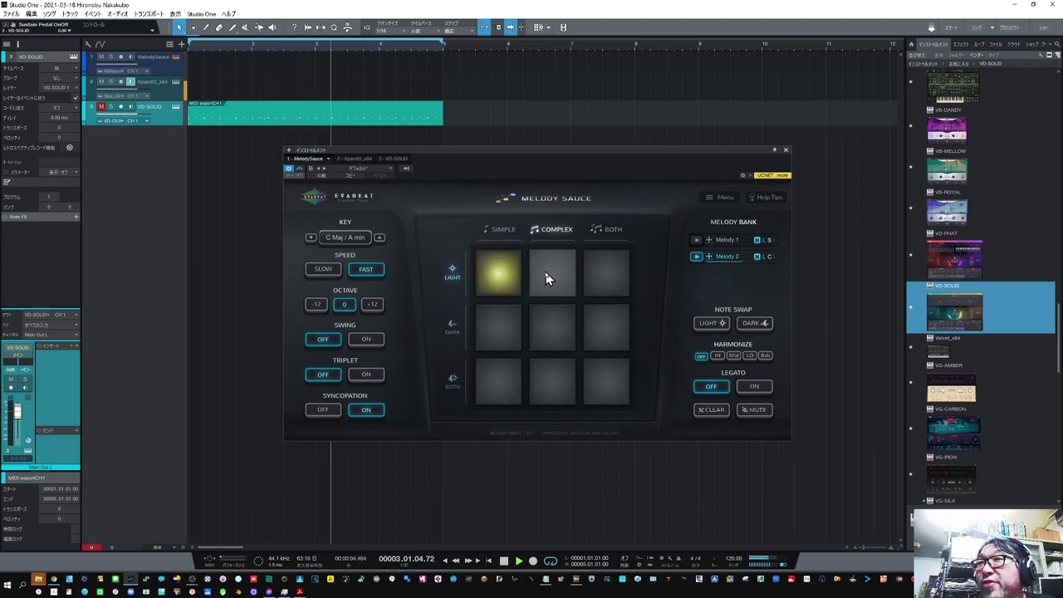
left_click(547, 278)
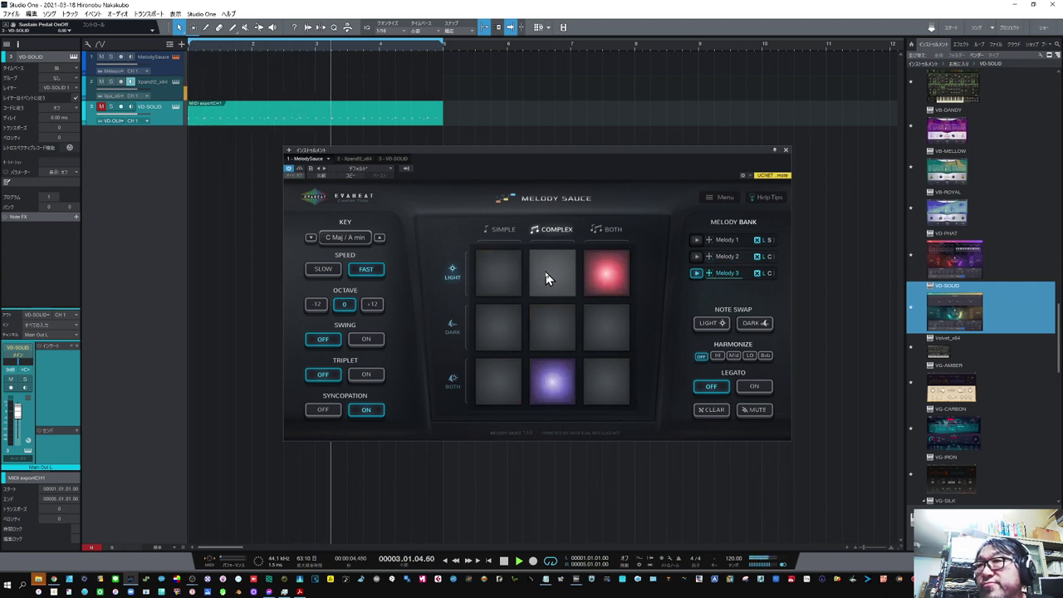
left_click(546, 278)
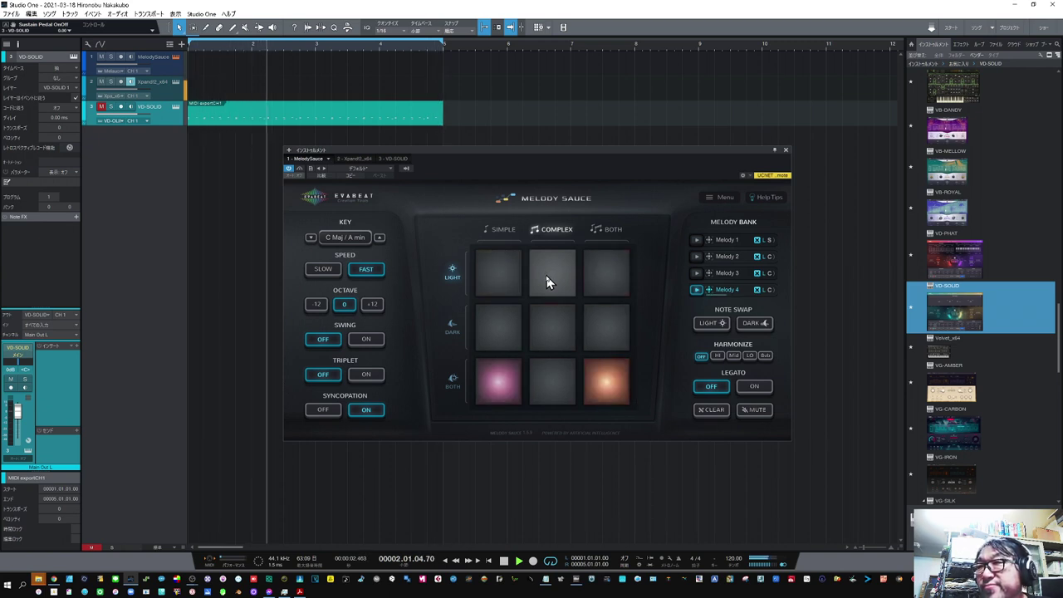
left_click(546, 283)
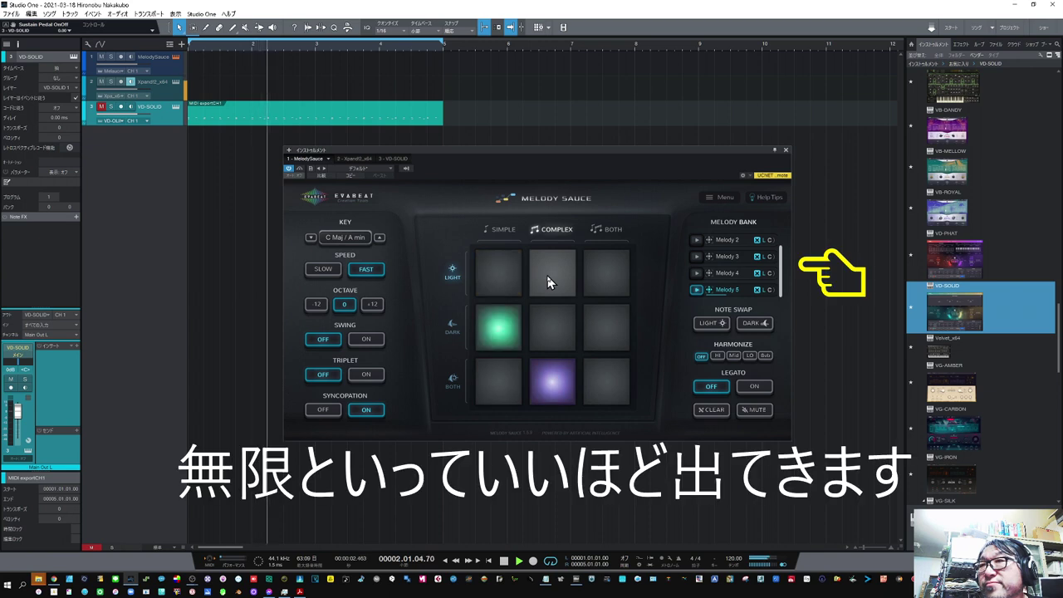
Generate one Complex Dark melody and one Complex Both melody during playback, then stop the song.
left_click(550, 323)
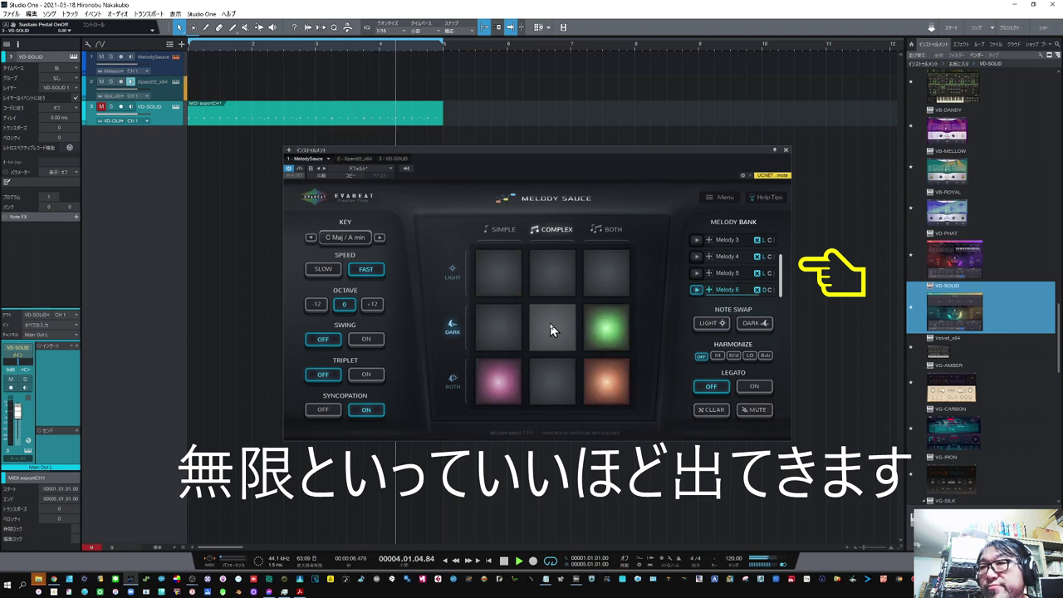
left_click(554, 378)
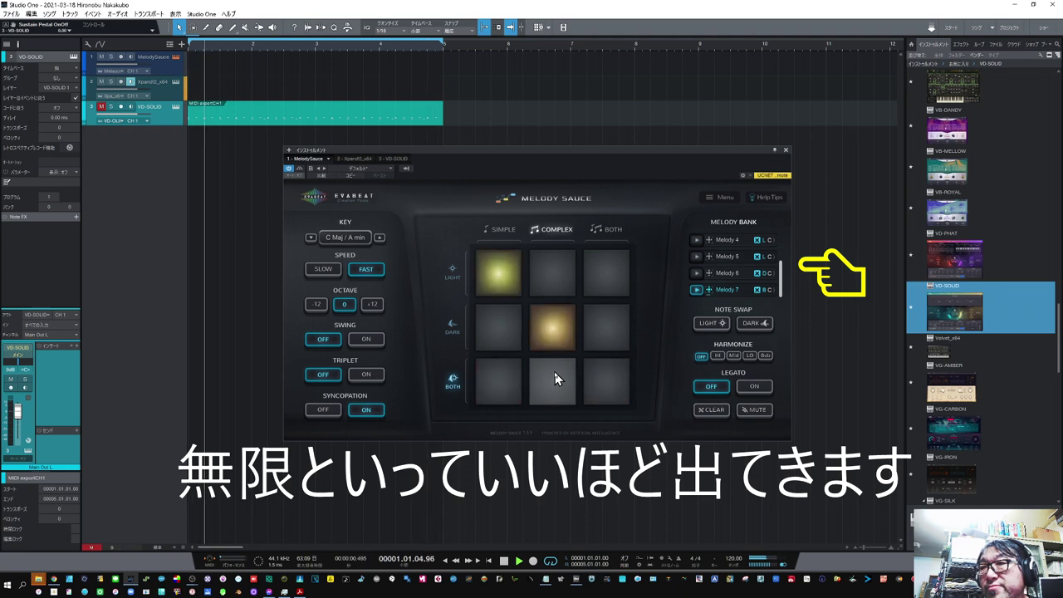
left_click(503, 561)
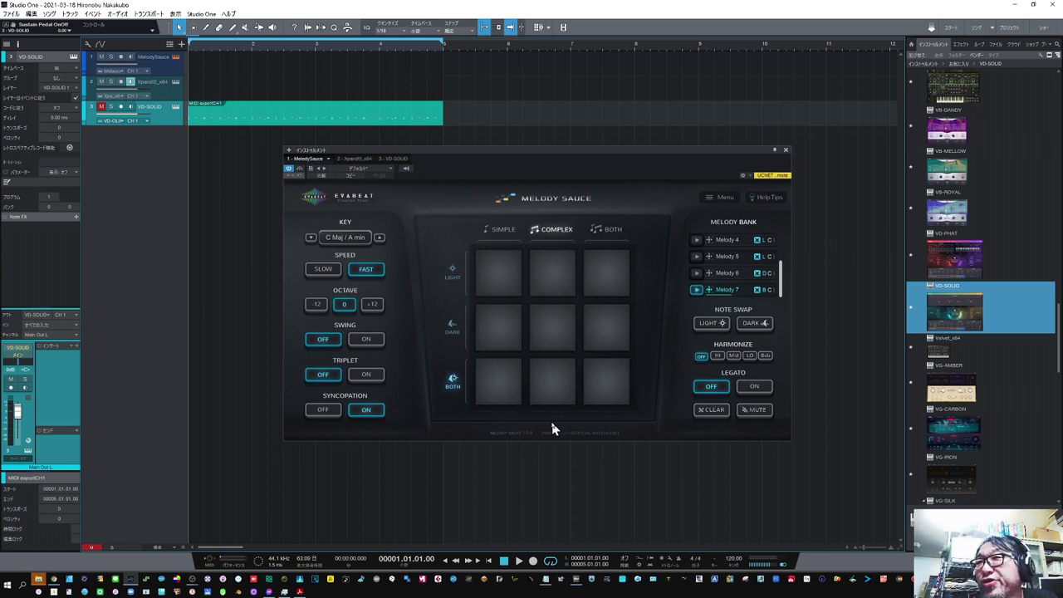
Clear the Melody Bank, generate three new Complex Light melodies during playback, and stop the song.
mouse_move(781, 288)
left_mouse_down()
mouse_move(780, 251)
mouse_move(781, 299)
left_mouse_up()
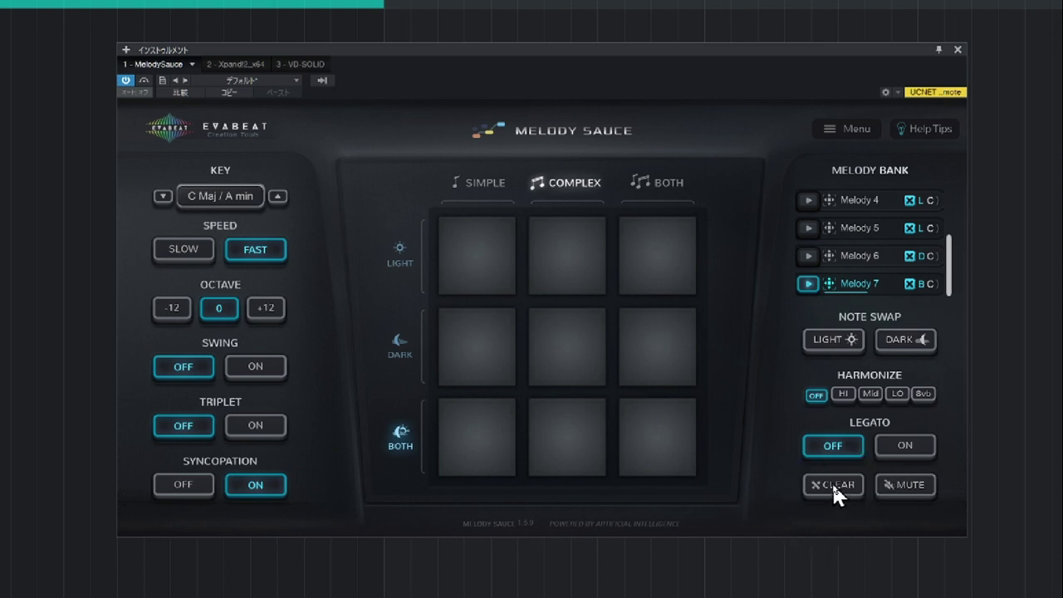
left_click(834, 486)
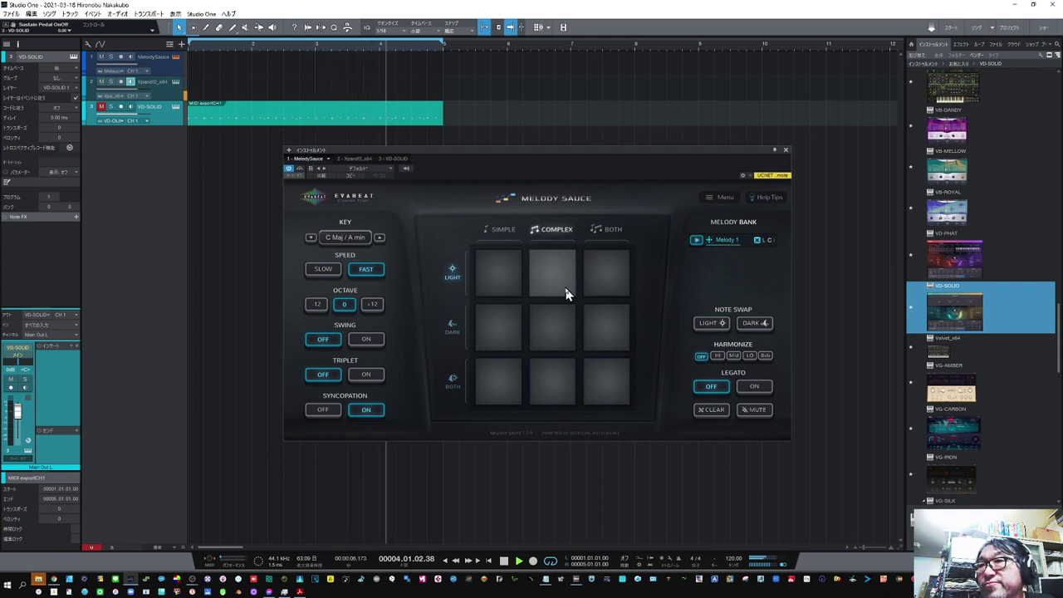
left_click(558, 287)
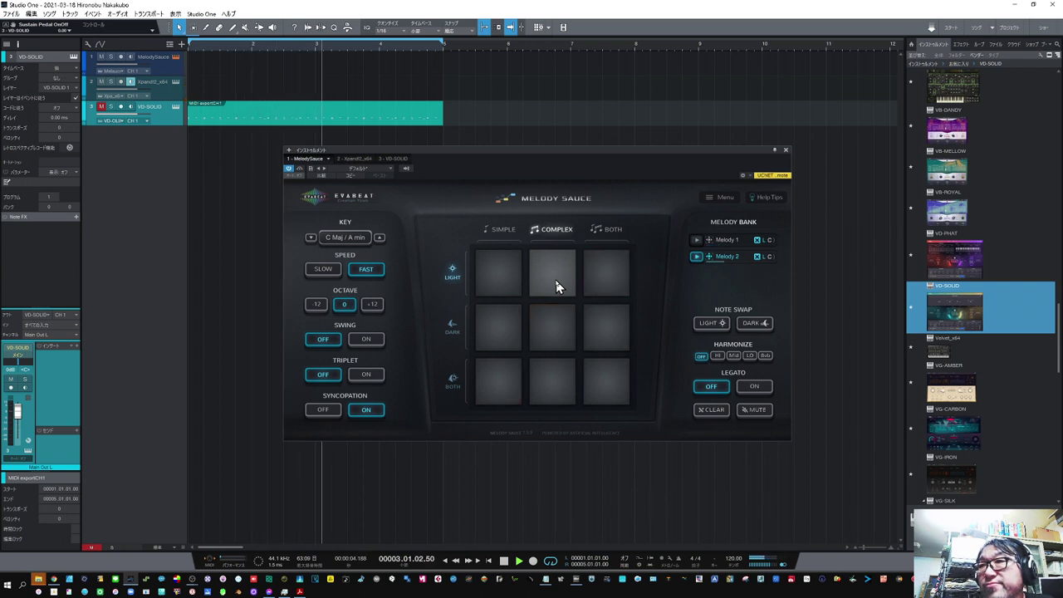
left_click(557, 285)
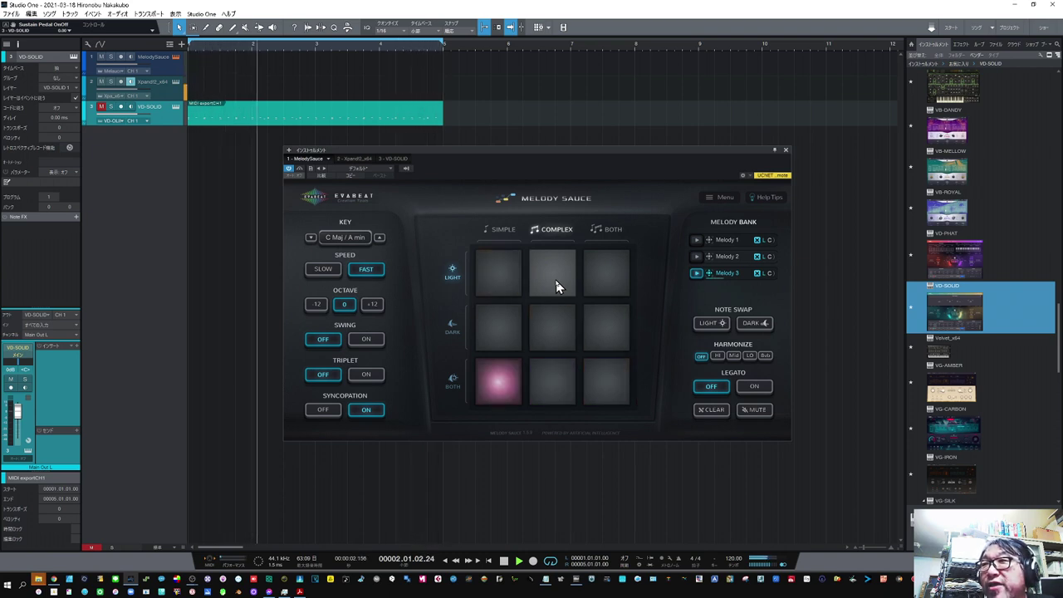
key("space")
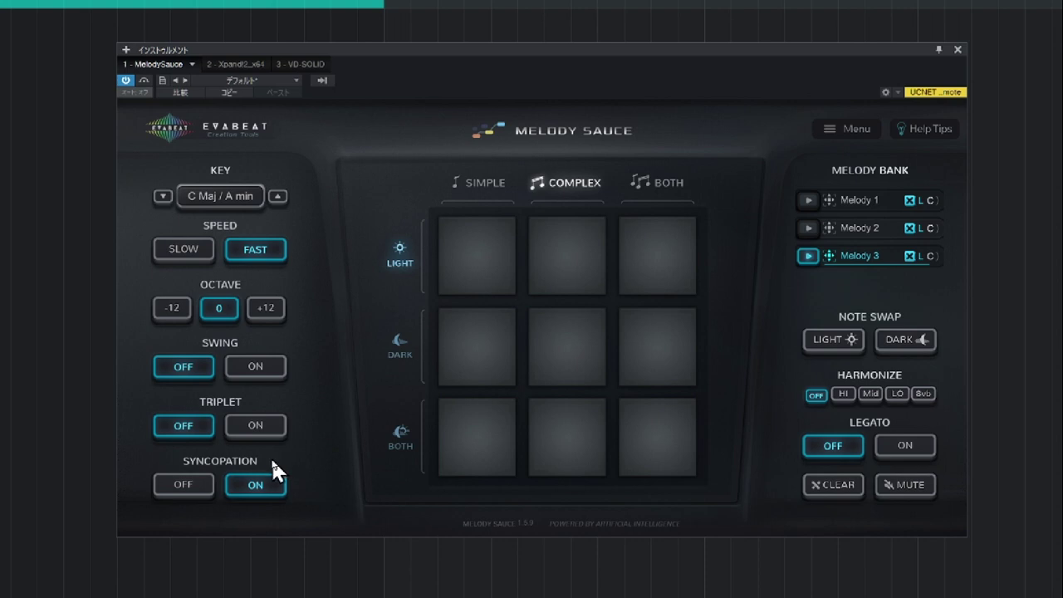
Turn Syncopation off and clear the Melody Bank.
left_click(188, 484)
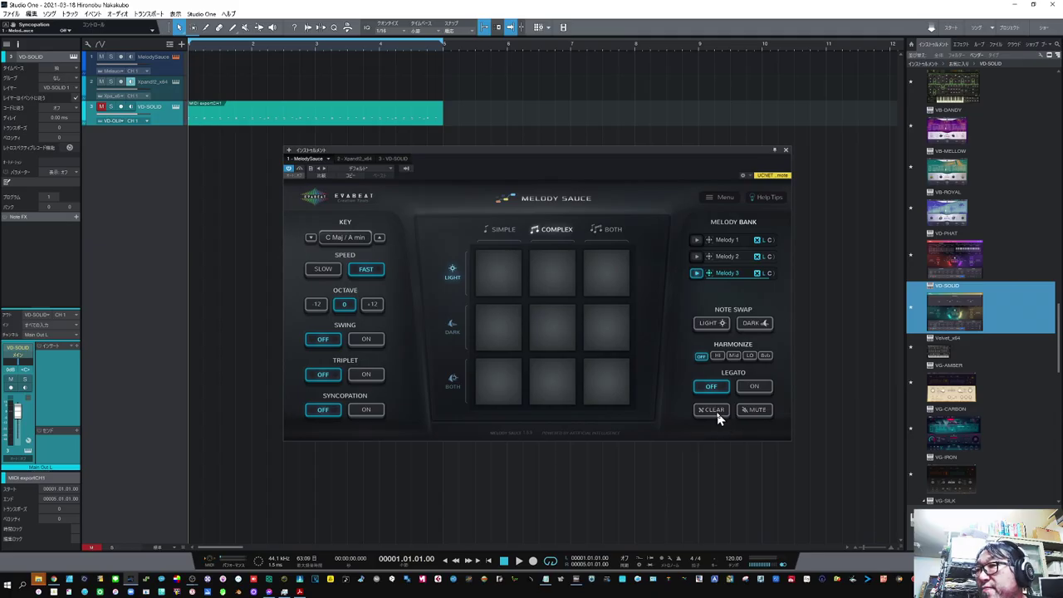
left_click(838, 488)
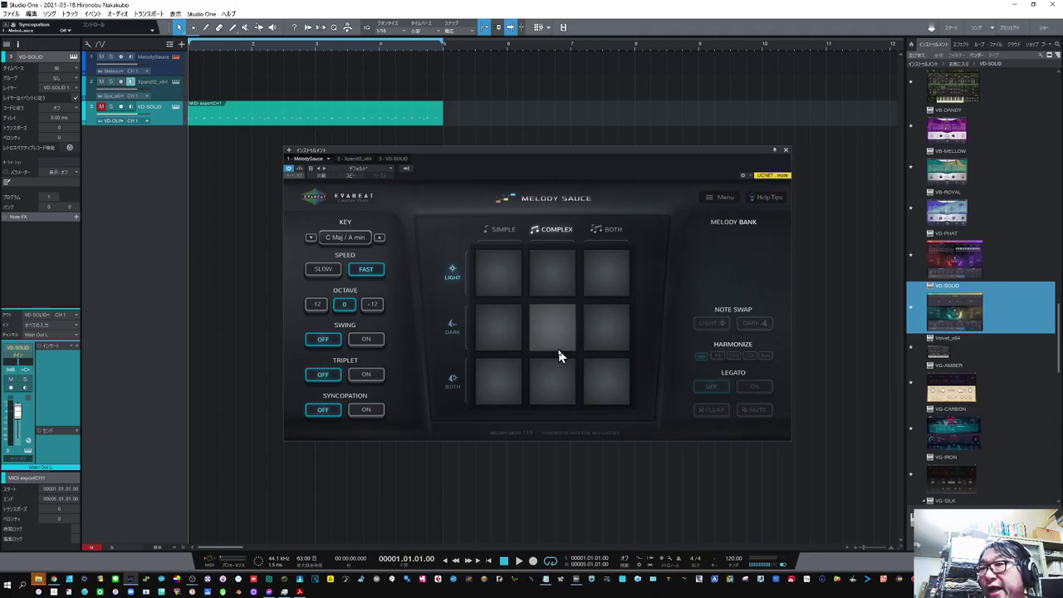
Fill the Melody Bank during playback with two Complex Light melodies, one Complex Dark and another Complex Light, then stop the song.
left_click(516, 561)
left_click(555, 285)
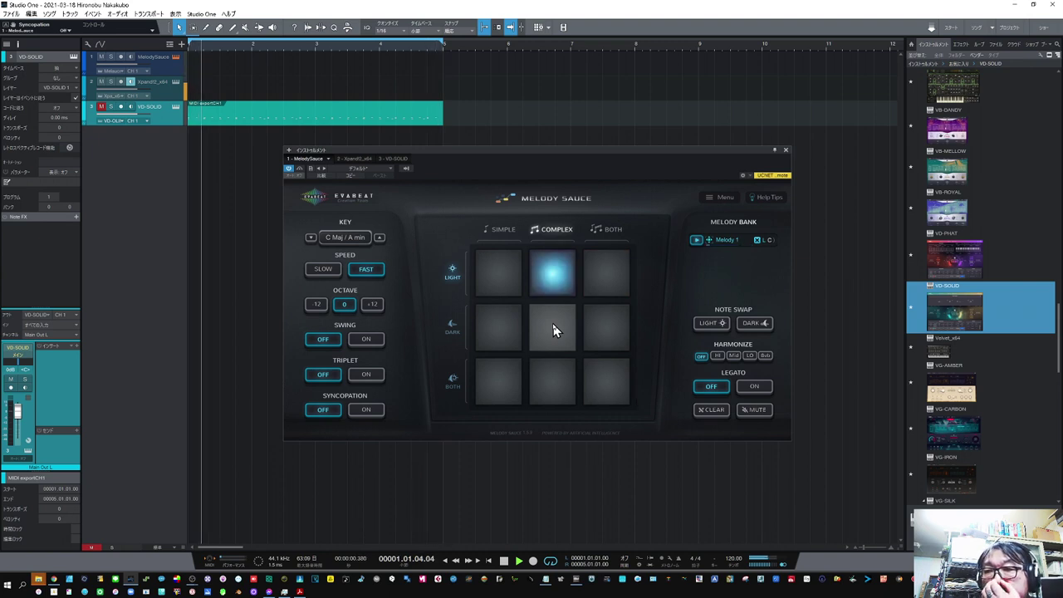
left_click(558, 284)
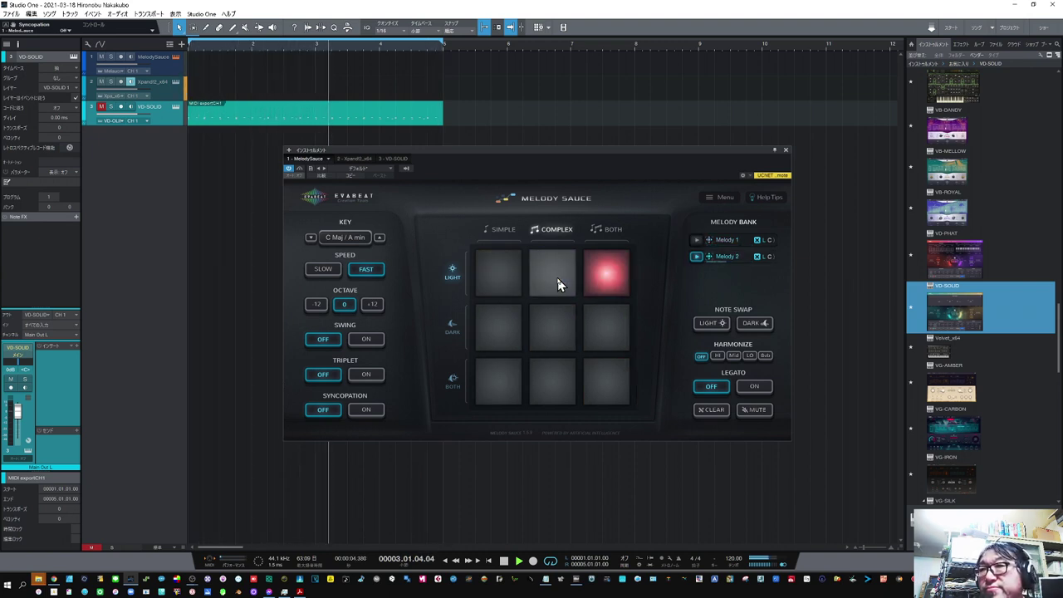
left_click(554, 328)
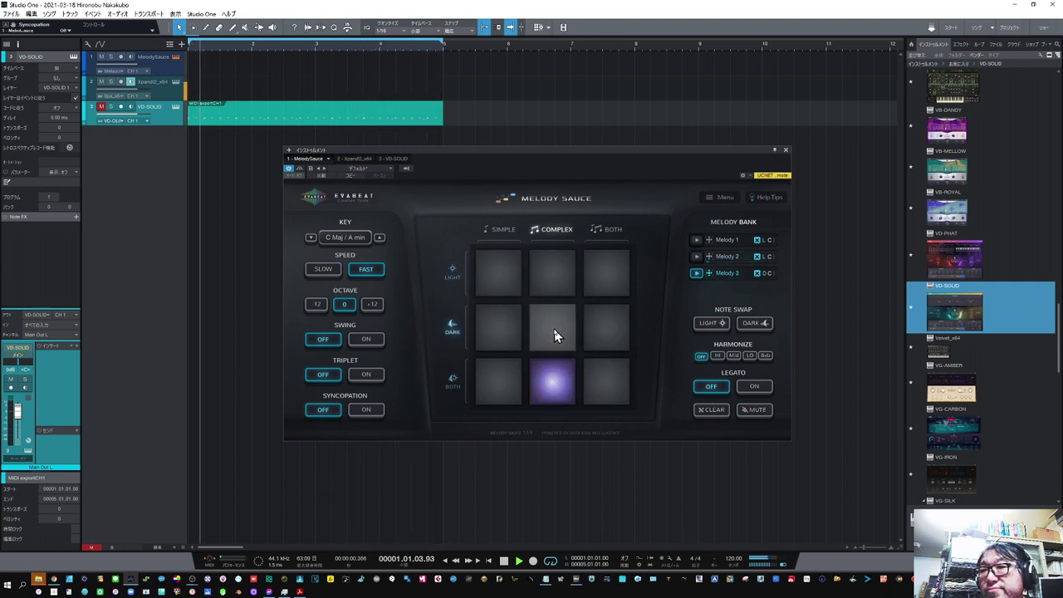
left_click(547, 283)
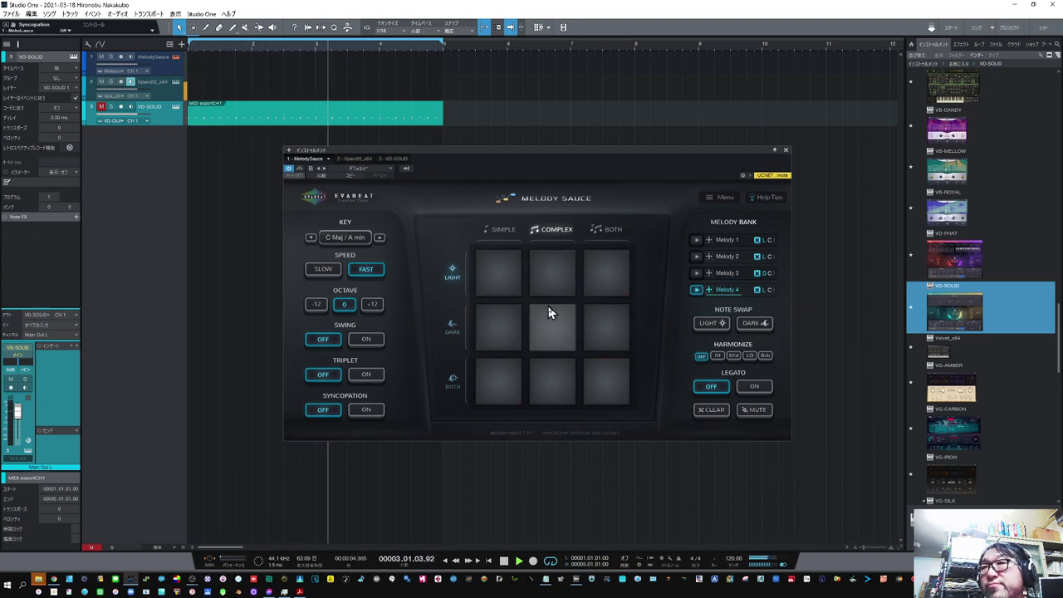
left_click(516, 563)
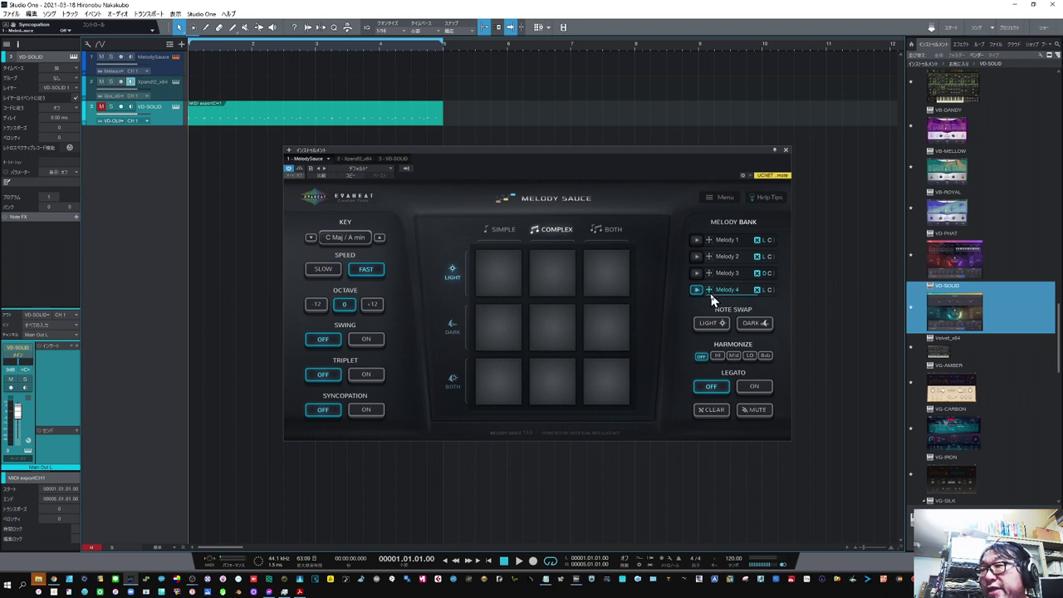
Play the song, select Melody 2 in the Melody Bank to audition it, and stop playback.
left_click(519, 562)
left_click(697, 260)
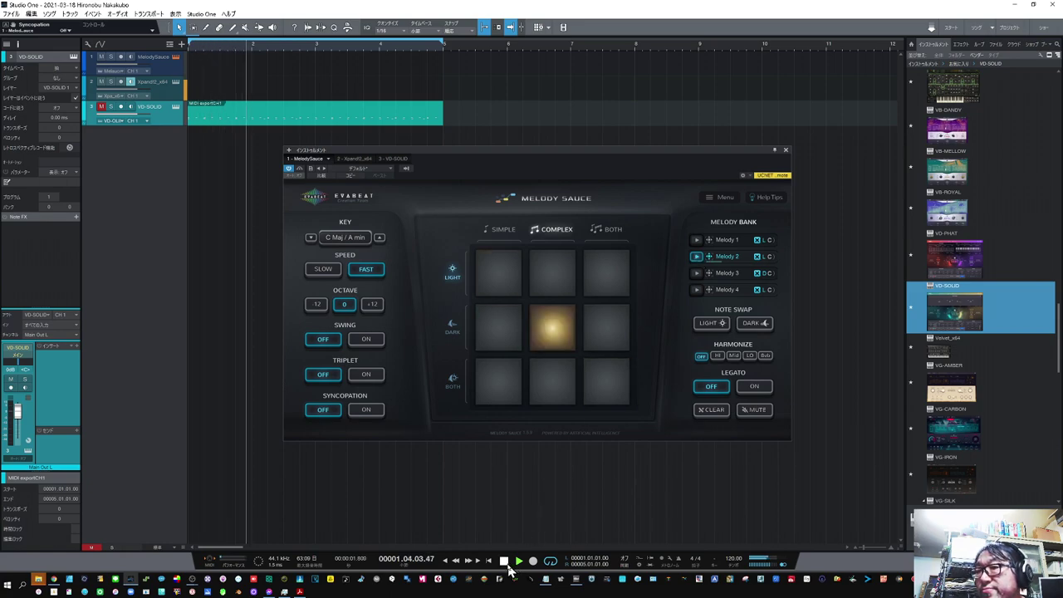
left_click(504, 562)
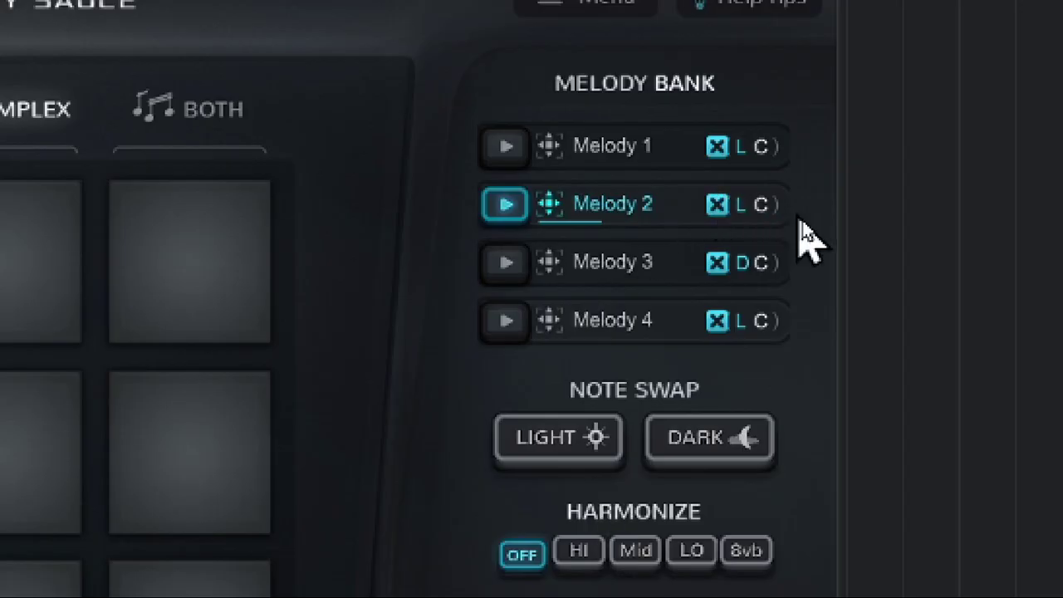
mouse_move(760, 236)
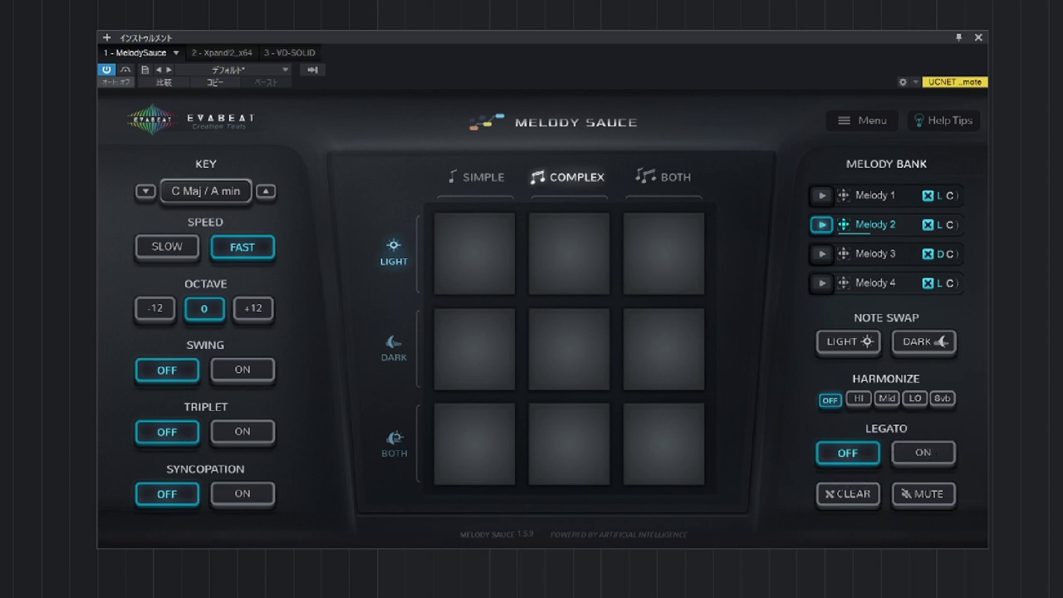
Audition Melody 2 with Harmonize set to Mid, Hi, LO and 8vb, then set Harmonize back to OFF.
left_click(881, 397)
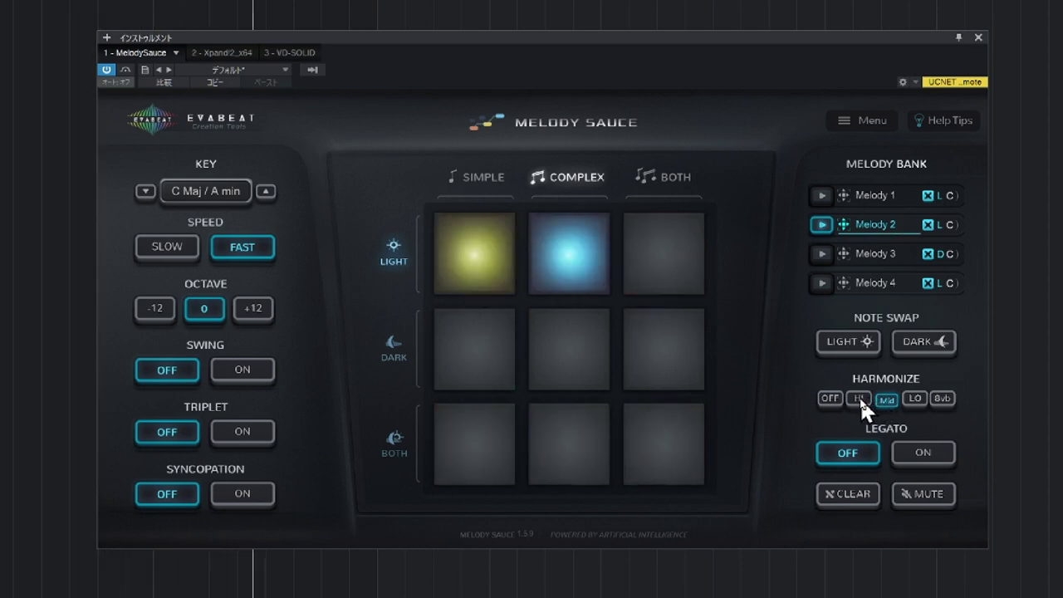
left_click(859, 398)
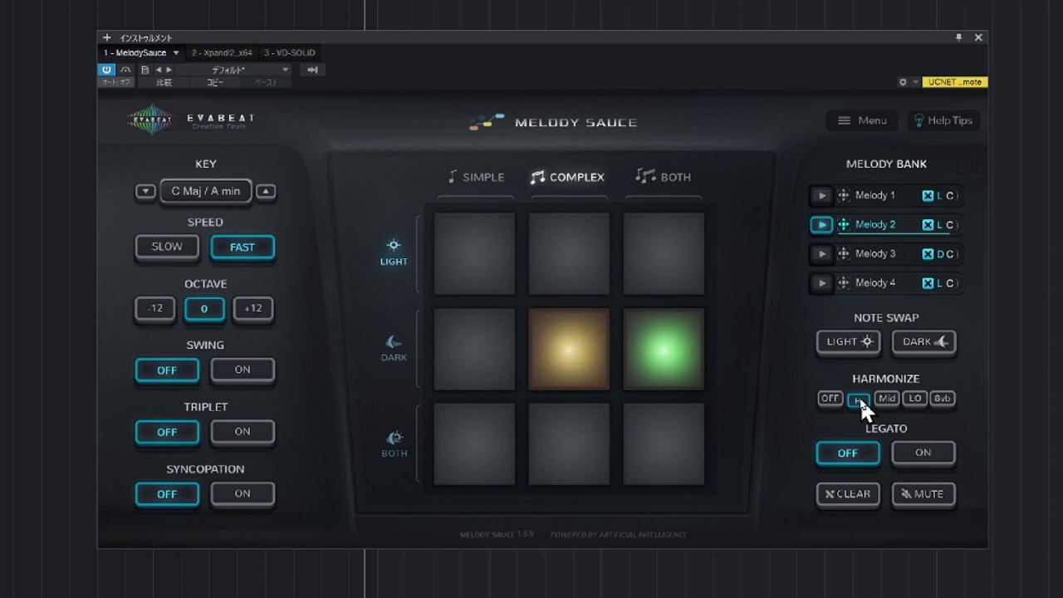
left_click(915, 398)
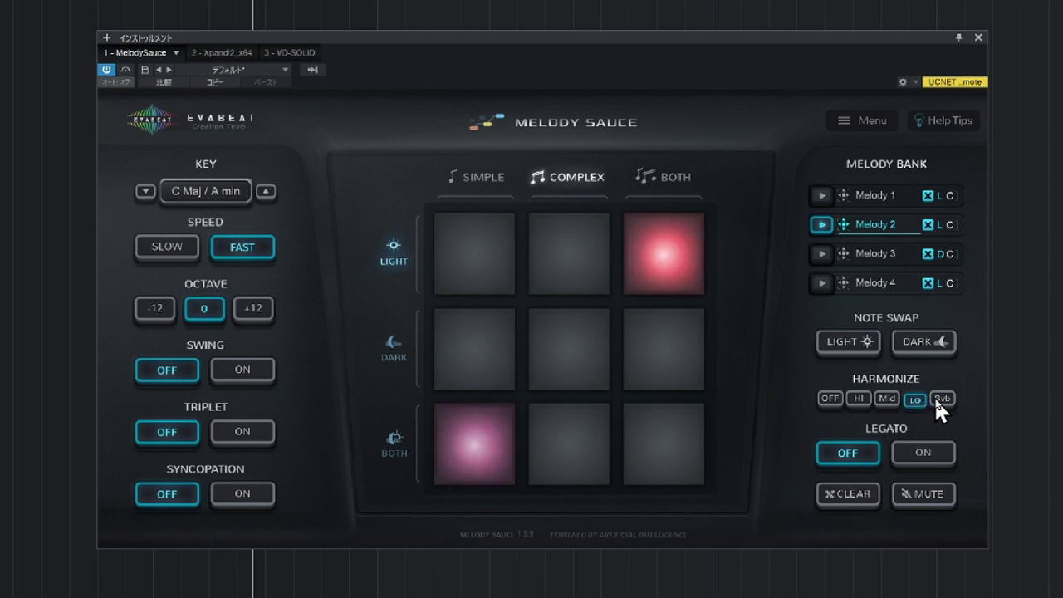
left_click(947, 395)
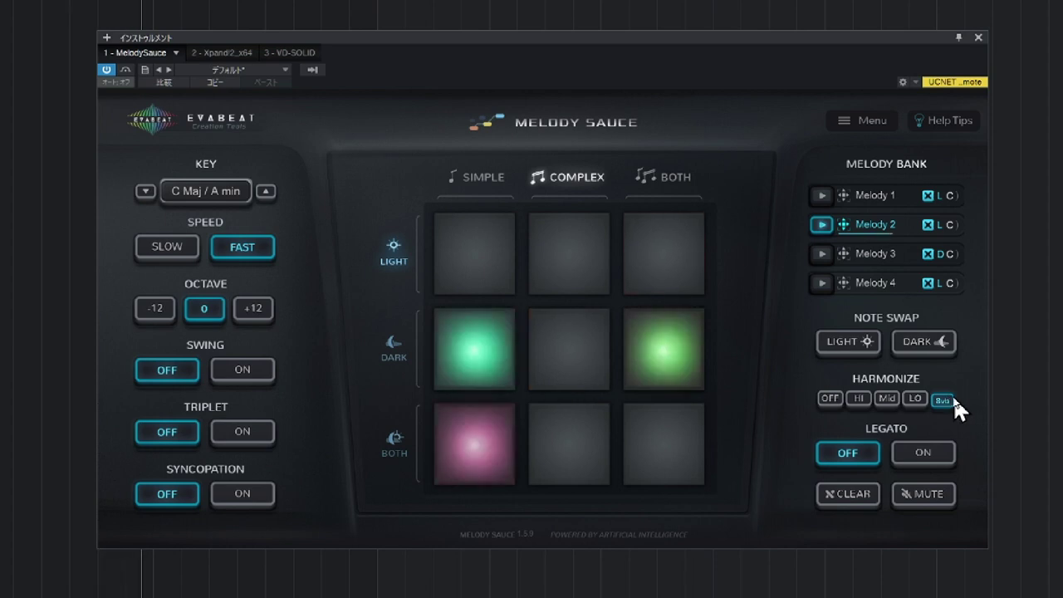
left_click(832, 400)
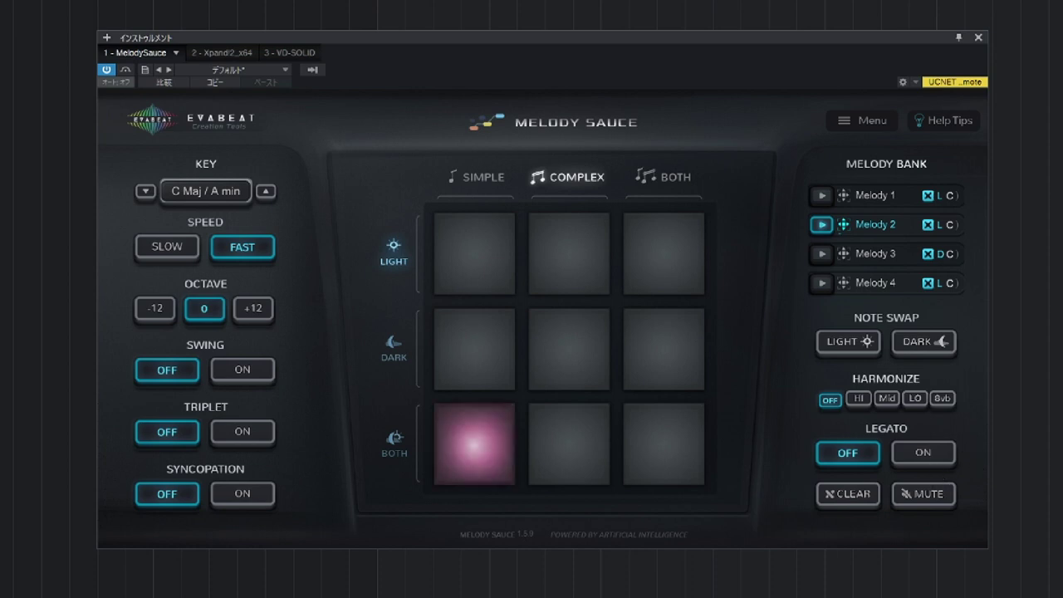
Turn Legato on for Melody 2.
left_click(923, 450)
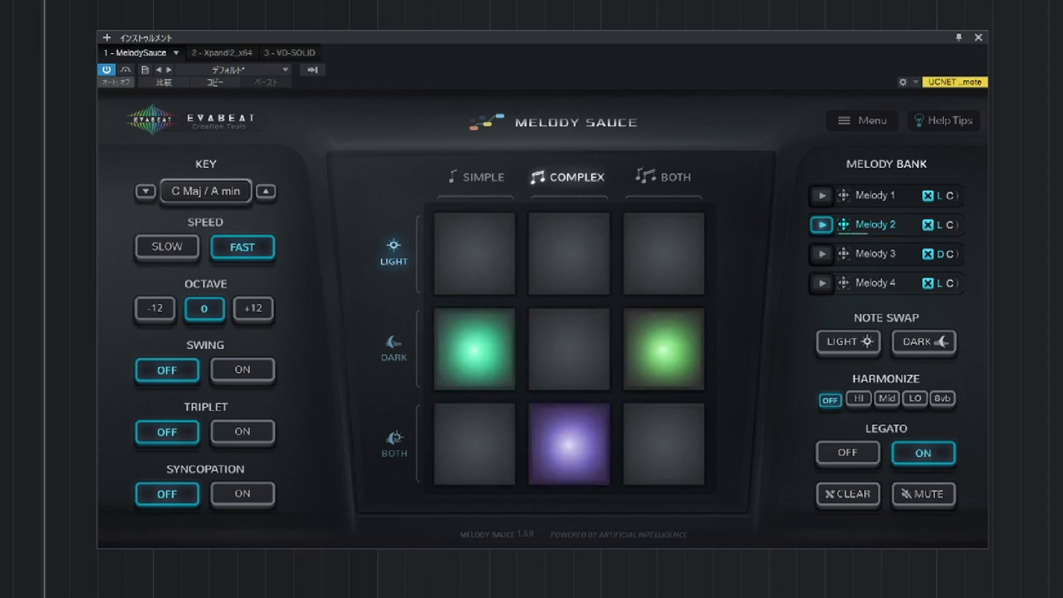
Stop the song and set Harmonize to Mid for Melody 2.
left_click(504, 562)
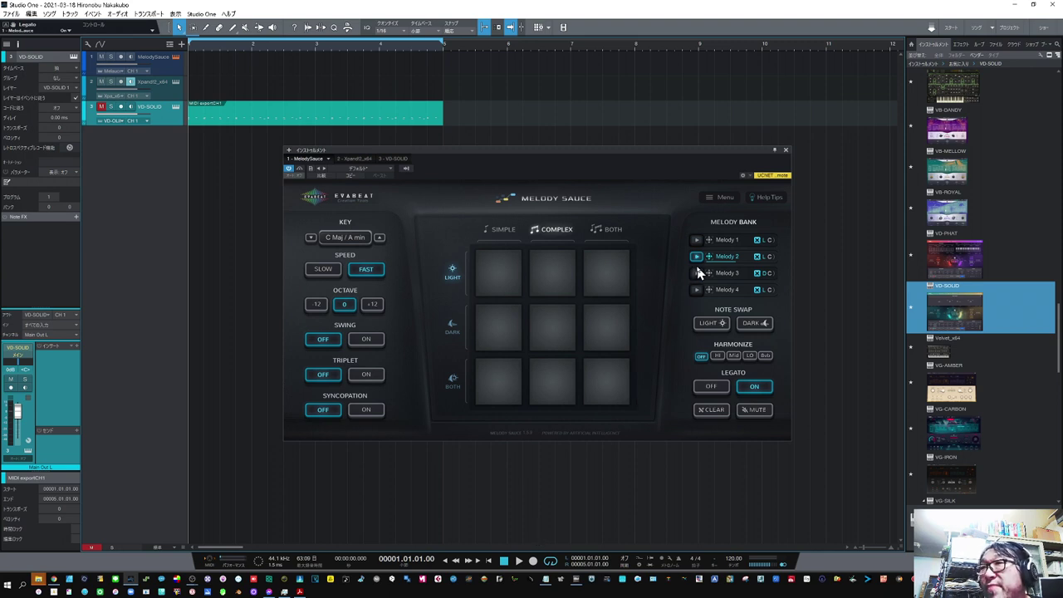
left_click(736, 357)
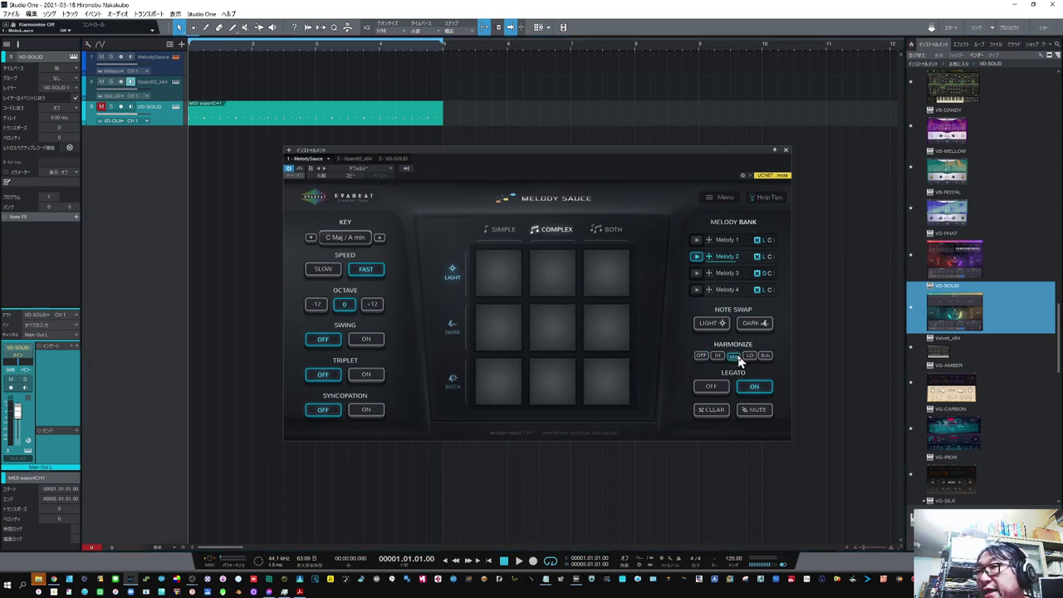
Place the legato version of Melody 2 at bar 1 of the Xpand!2 track, play it, and delete the clip.
left_click(698, 255)
left_click_drag(700, 253, 195, 90)
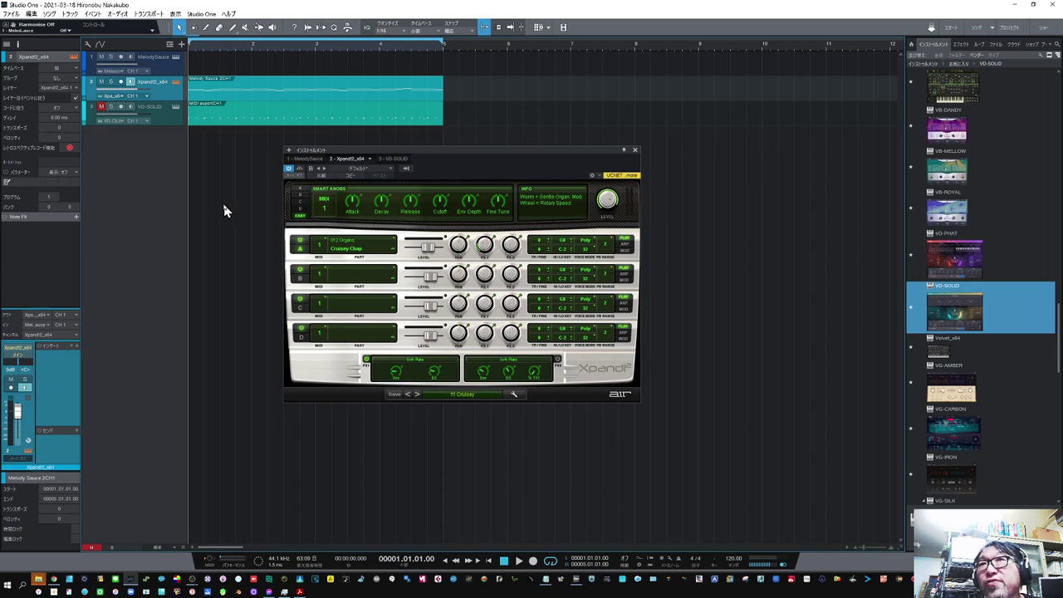
left_click(518, 563)
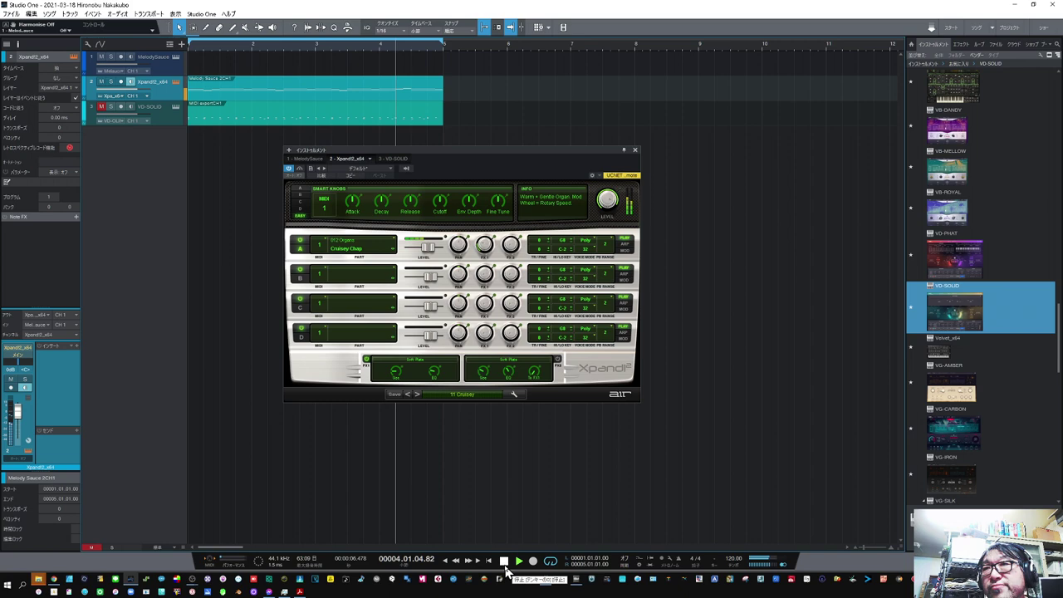
left_click(504, 563)
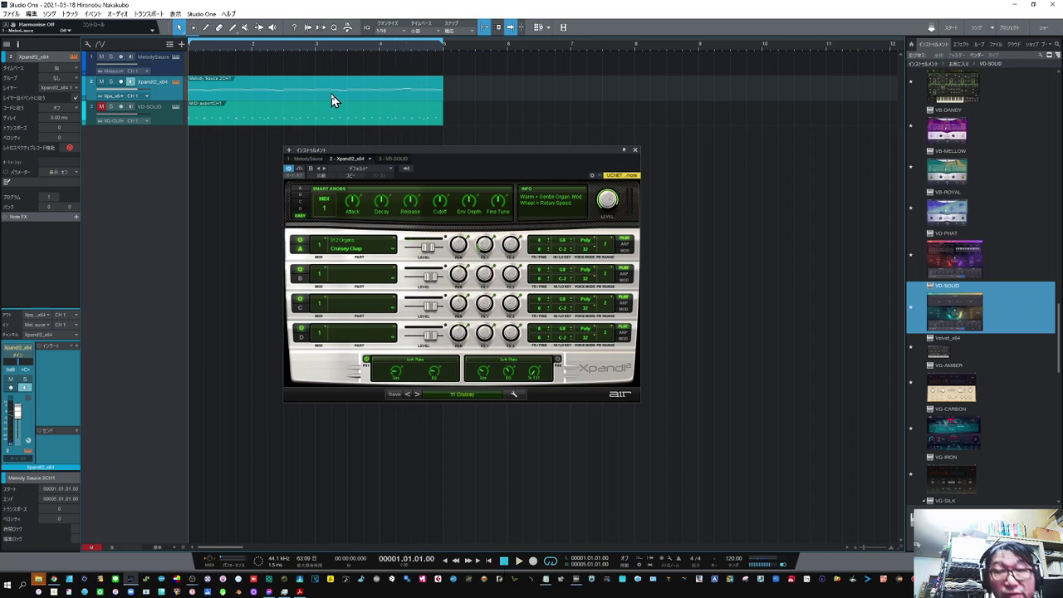
key("Delete")
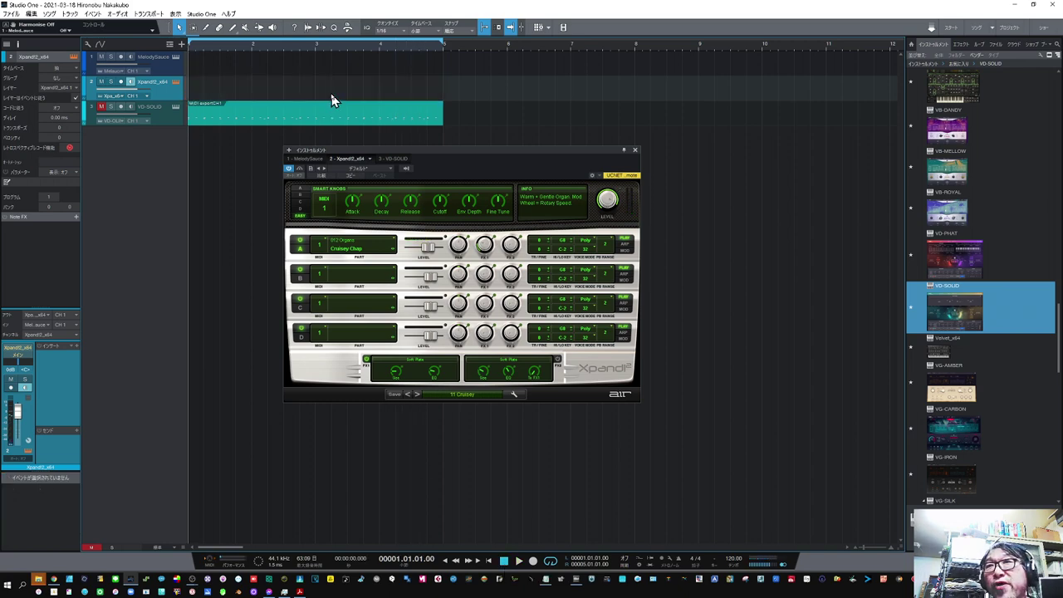
Turn Legato off for Melody 2, place it at bar 1 of the Xpand!2 track, and listen to it.
left_click(176, 57)
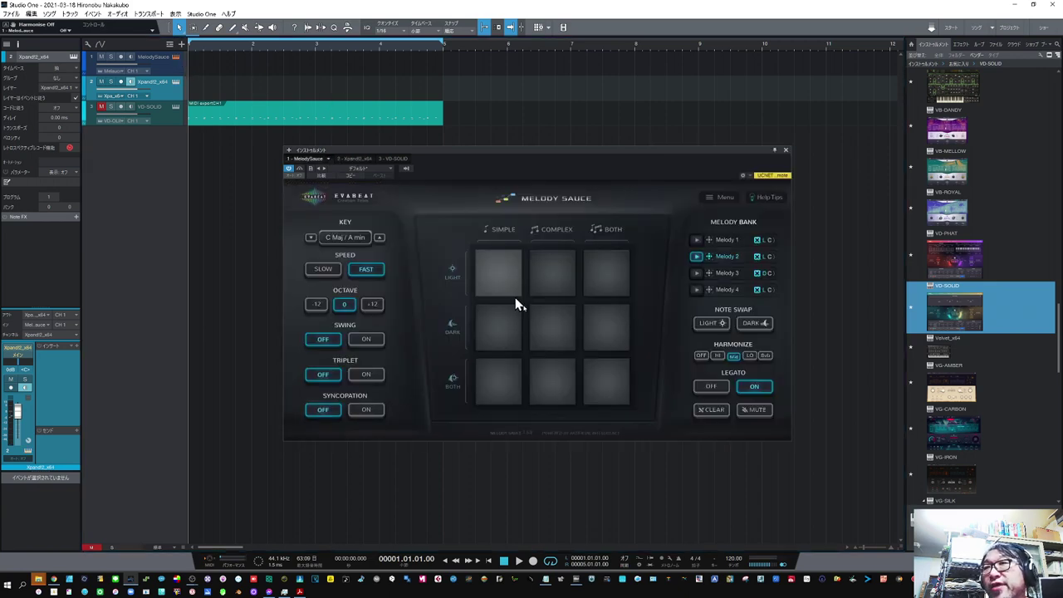
left_click(712, 387)
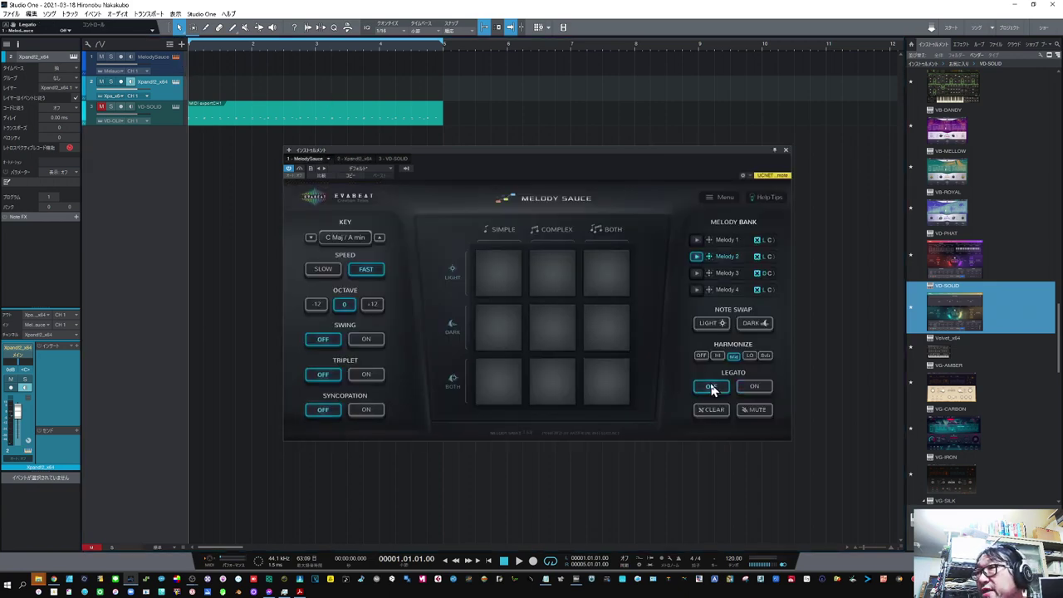
left_click_drag(708, 257, 199, 93)
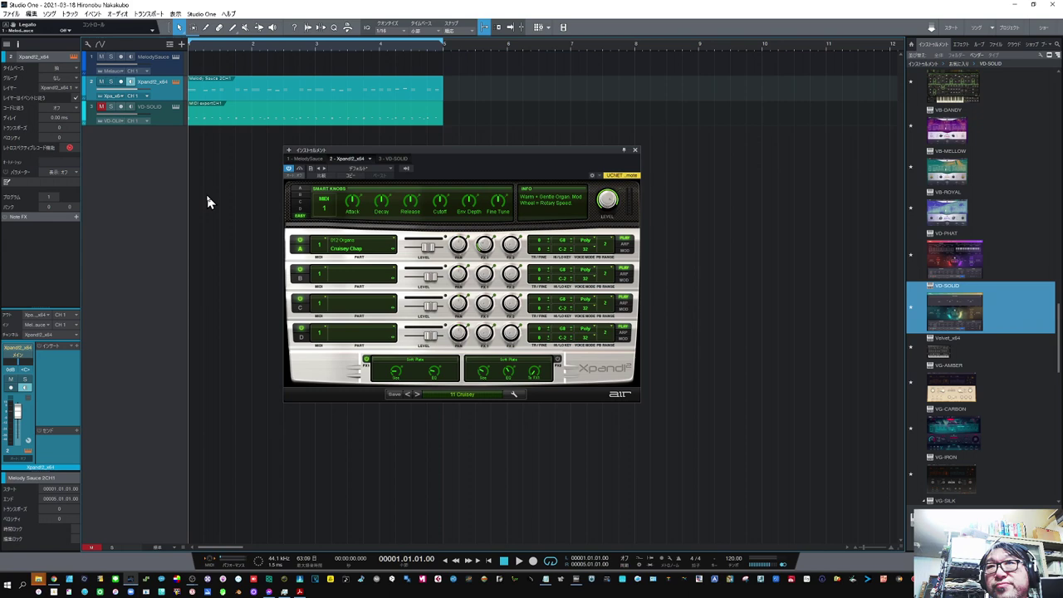
left_click(519, 562)
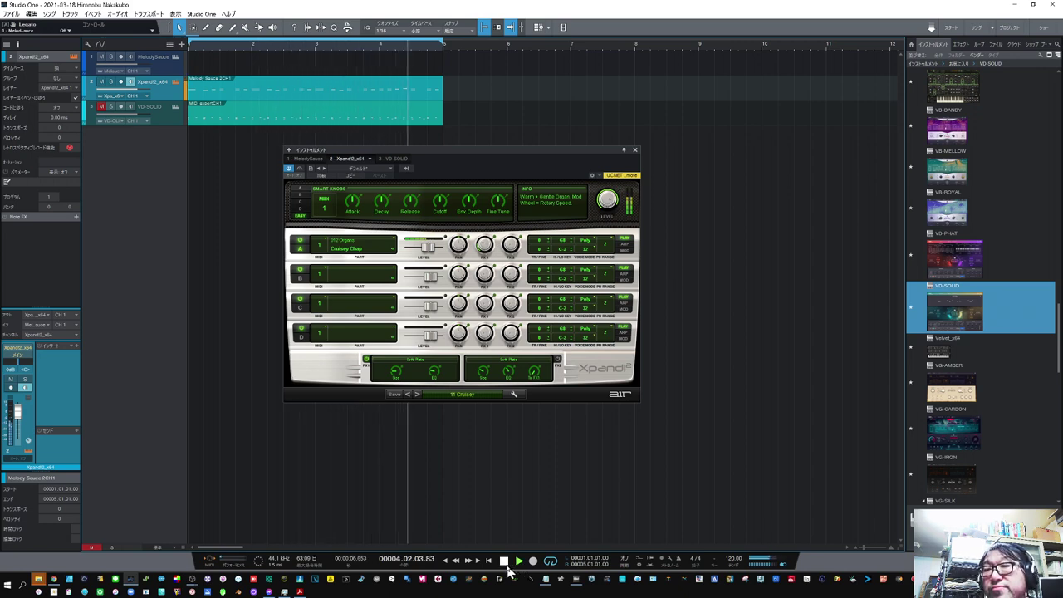
left_click(505, 562)
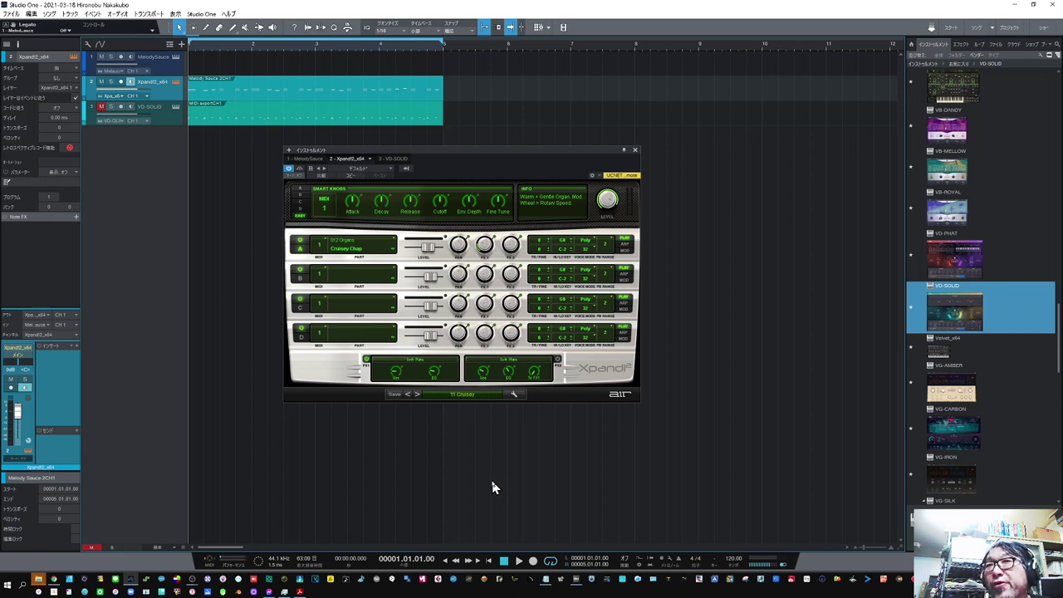
Audition Melody 4 and place it at bar 5 of the Xpand!2 track, directly after the Melody 2 clip, then stop the song.
left_click(175, 57)
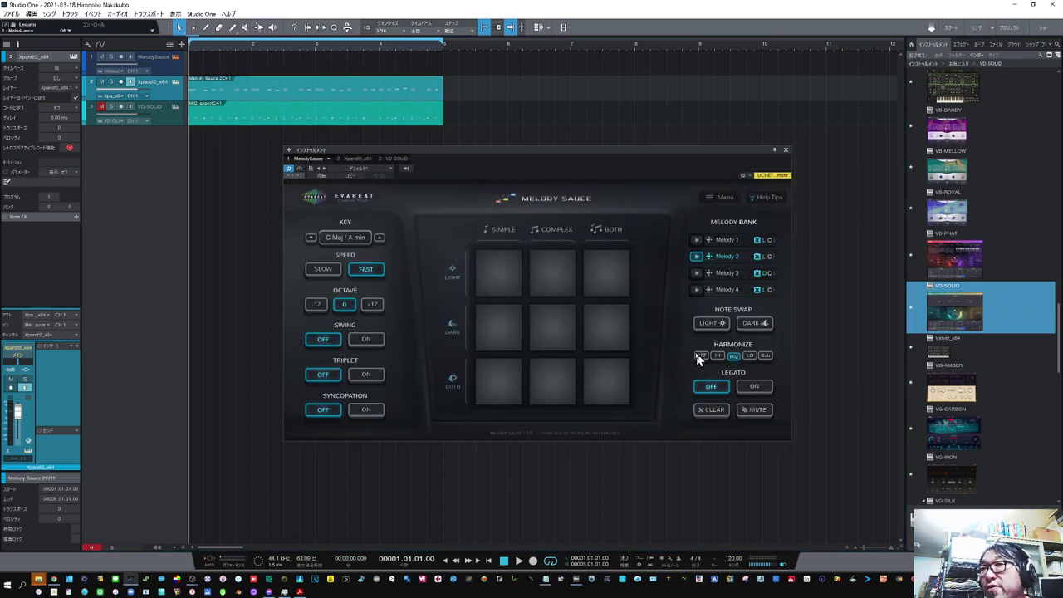
left_click(696, 289)
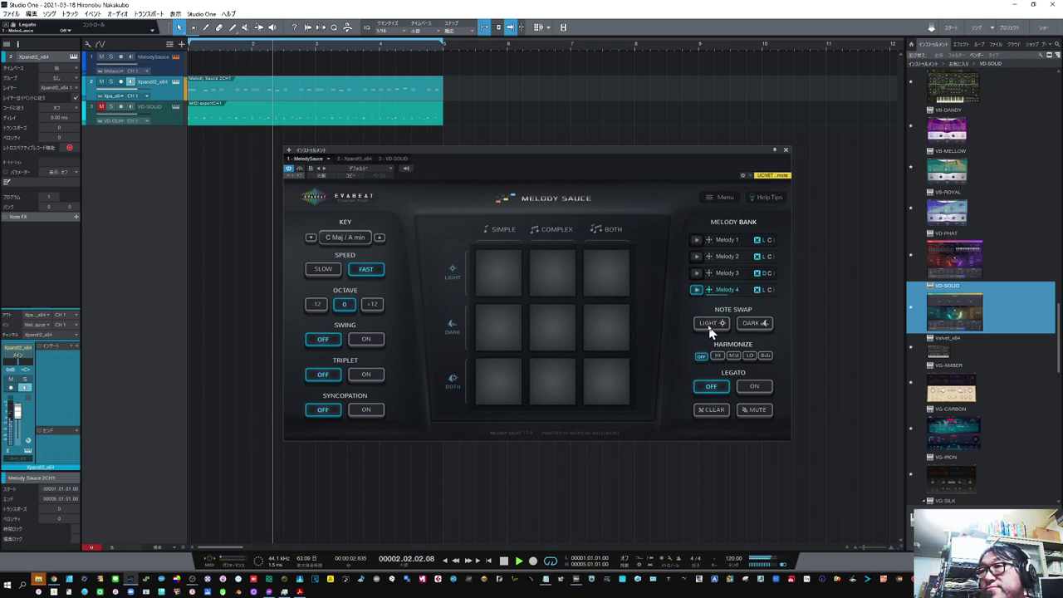
left_click_drag(708, 288, 459, 95)
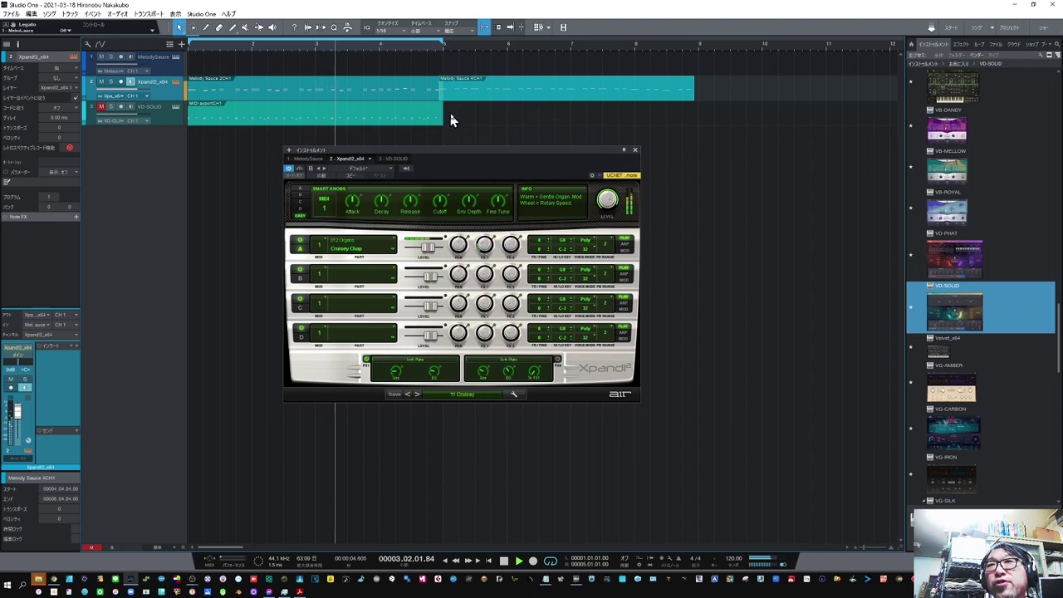
left_click_drag(474, 100, 478, 100)
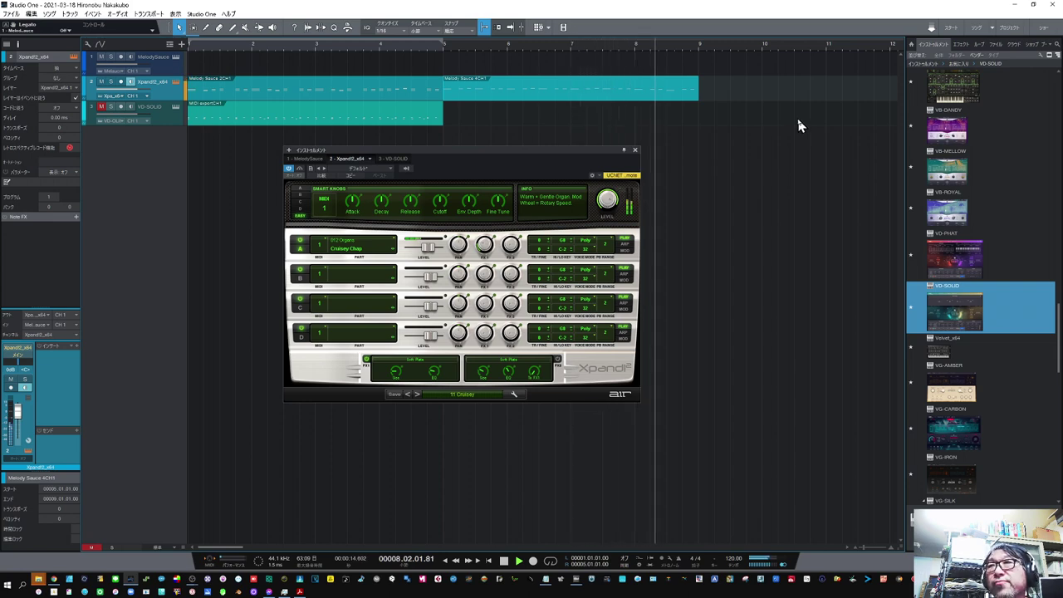
key("space")
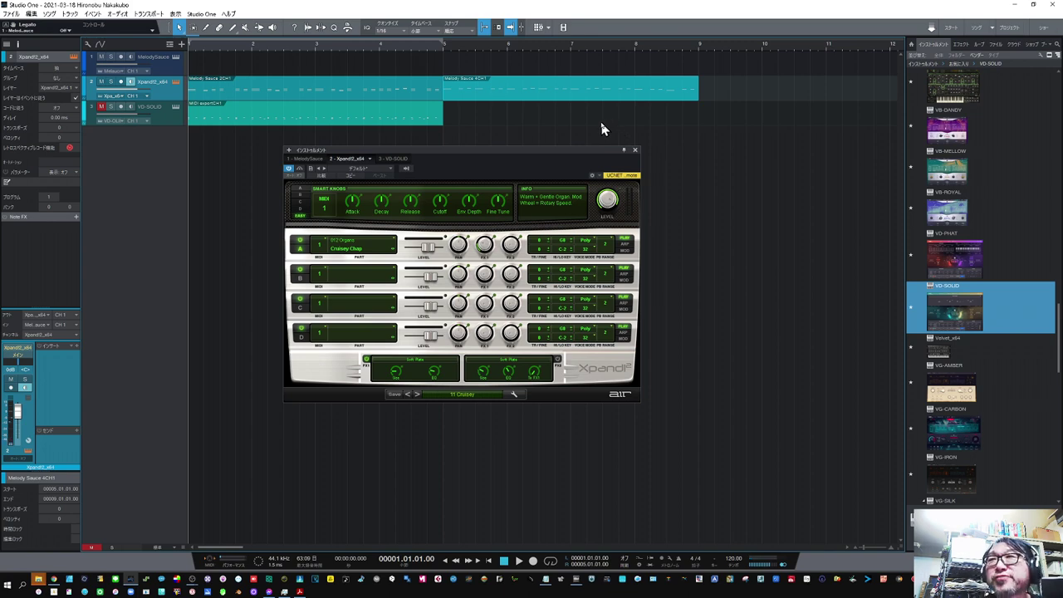
Open the Melody 4 clip in the note editor, and duplicate the VD-SOLID drum clip to bar 5.
double_click(523, 98)
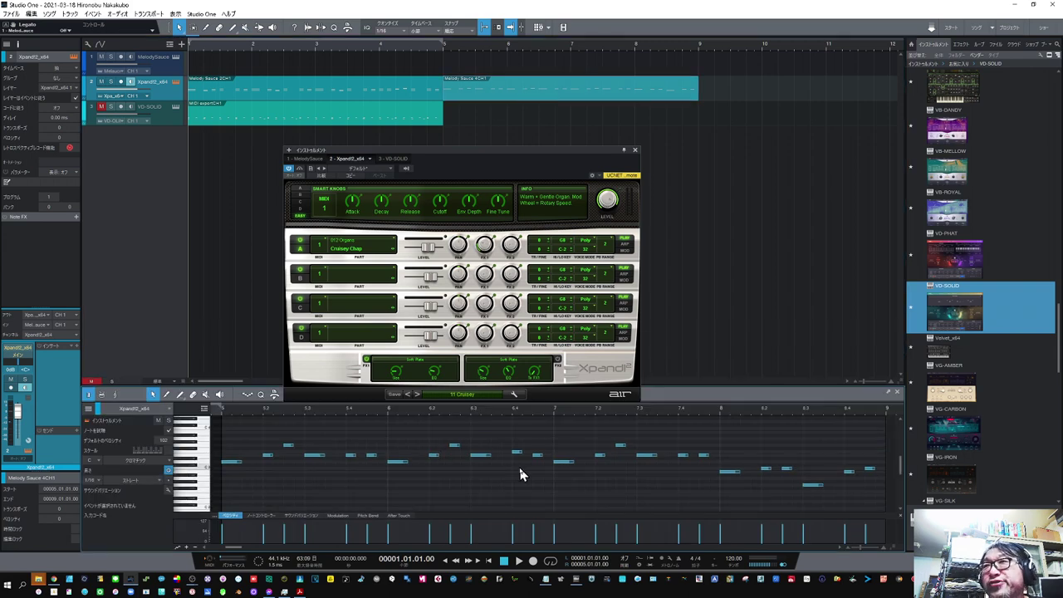
left_click(370, 118)
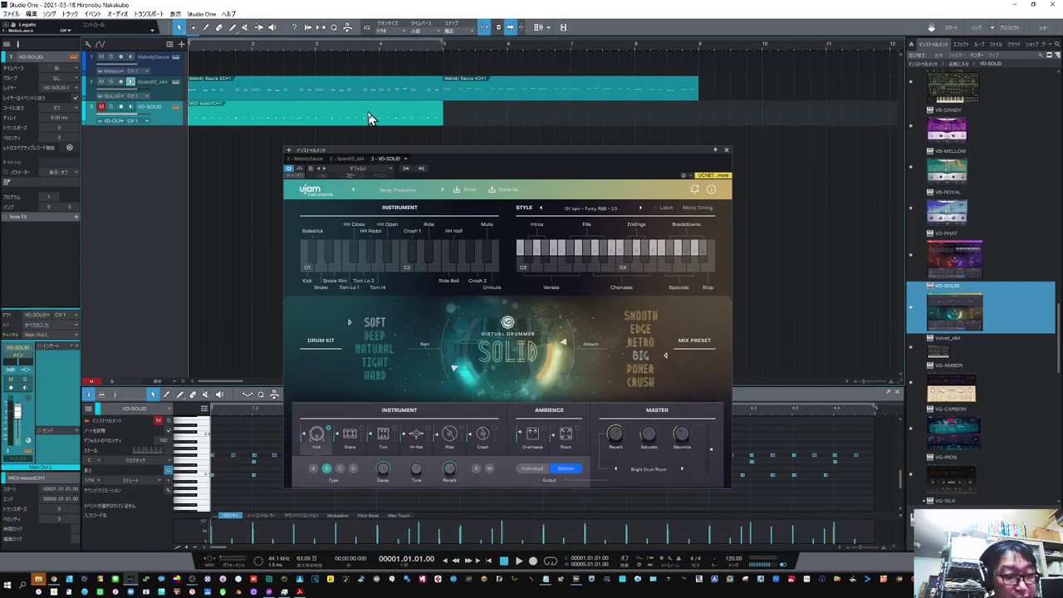
key("d")
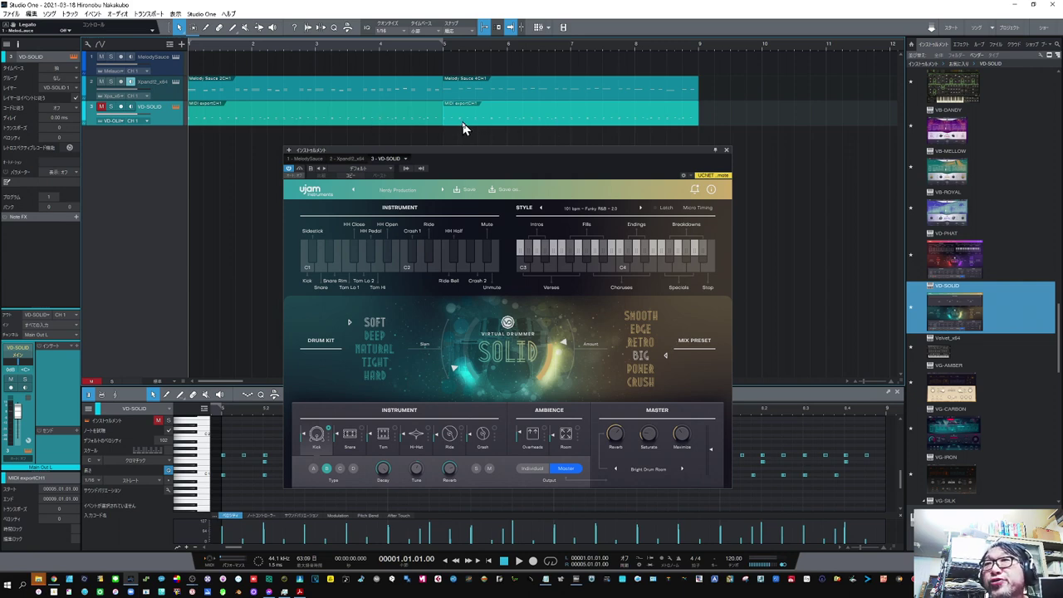
Solo the VD-SOLID and Xpand!2 tracks, play the eight-bar arrangement, and stop the song.
left_click(111, 108)
left_click(111, 83)
key("space")
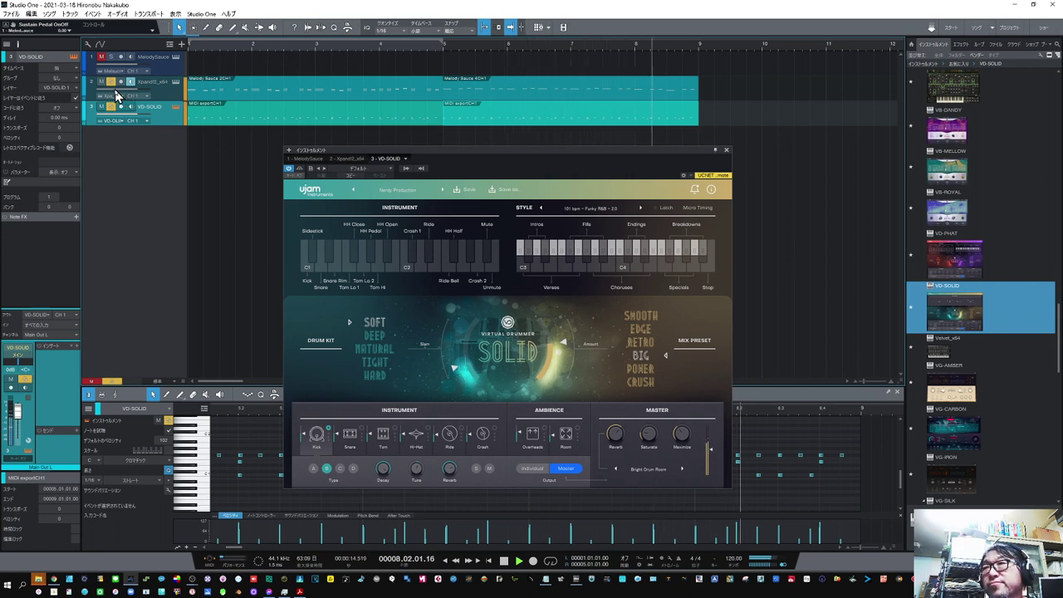
key("space")
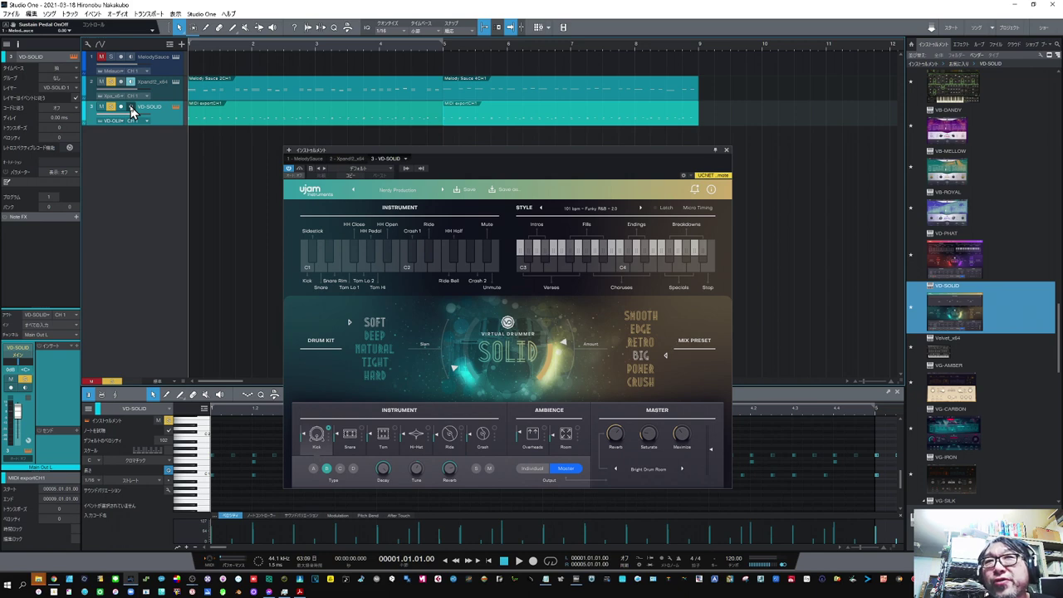
left_click(130, 108)
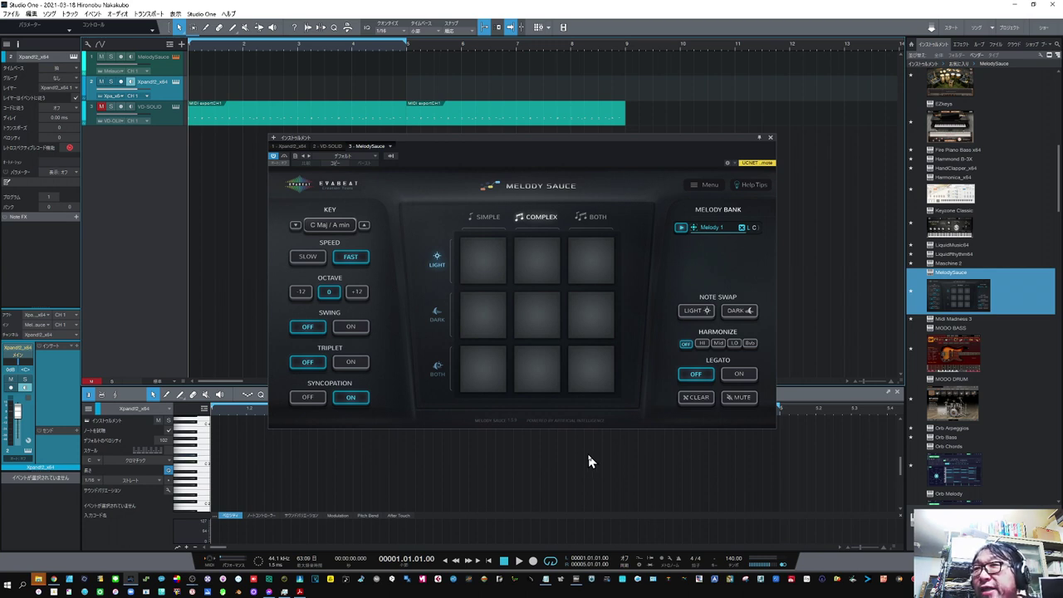
During playback, generate one Both Light, three Both/Both, one Both Dark, another Both Light and three Complex Dark melodies.
left_click(593, 275)
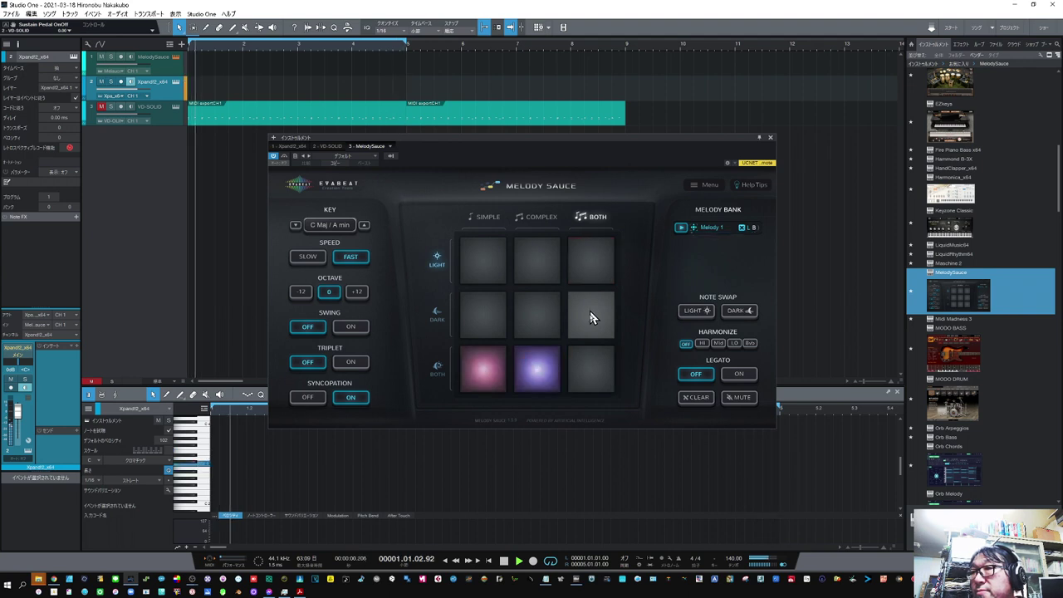
left_click(590, 370)
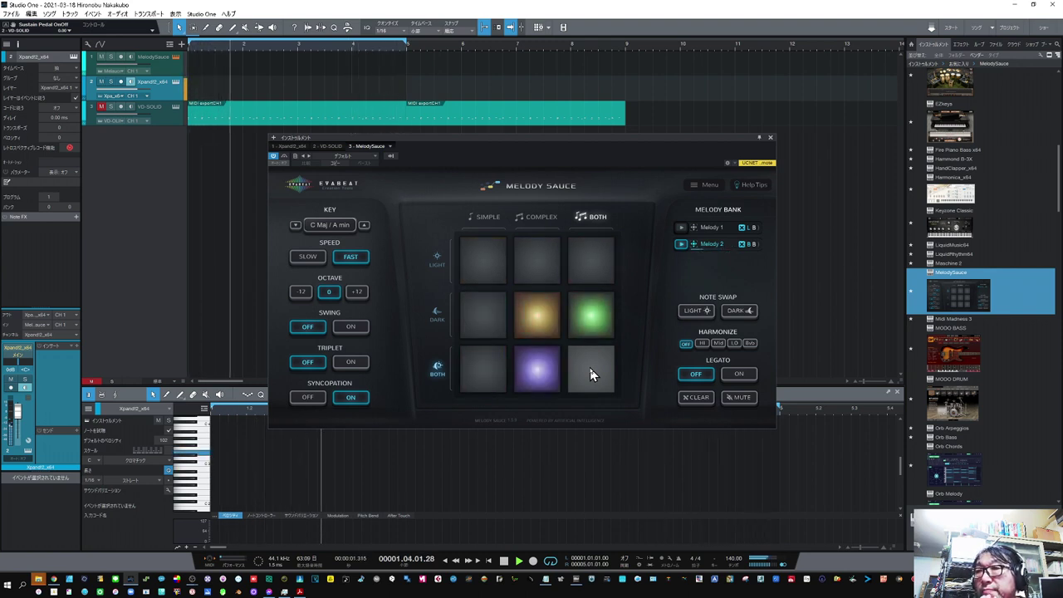
left_click(592, 375)
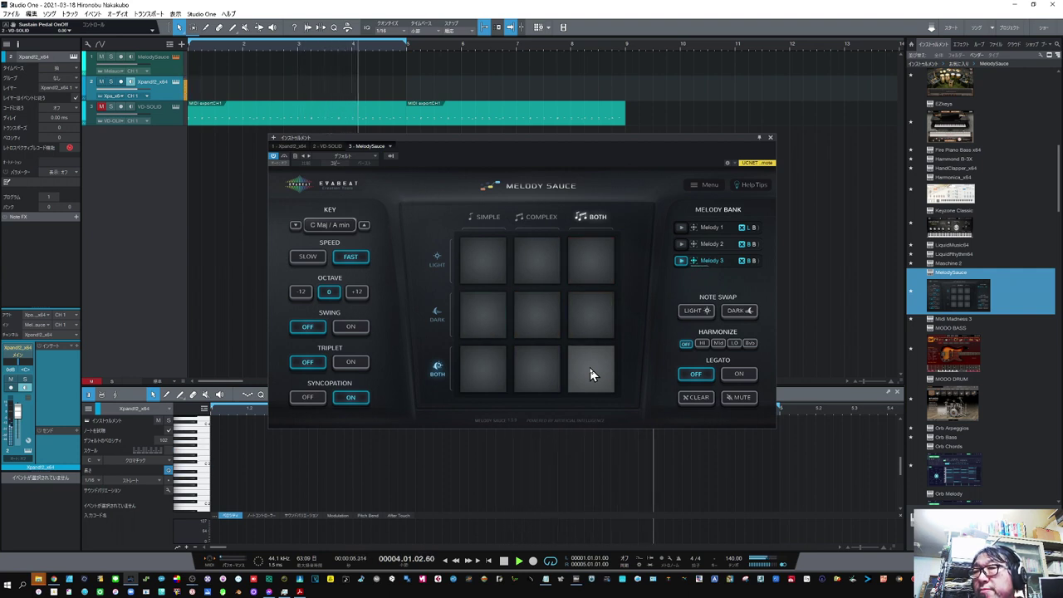
left_click(590, 374)
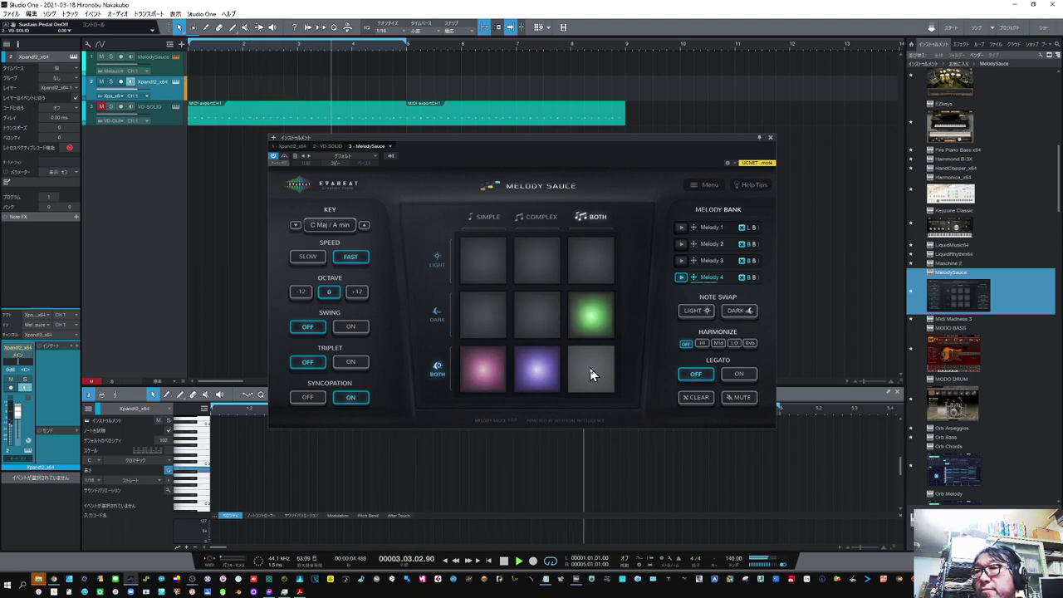
left_click(591, 320)
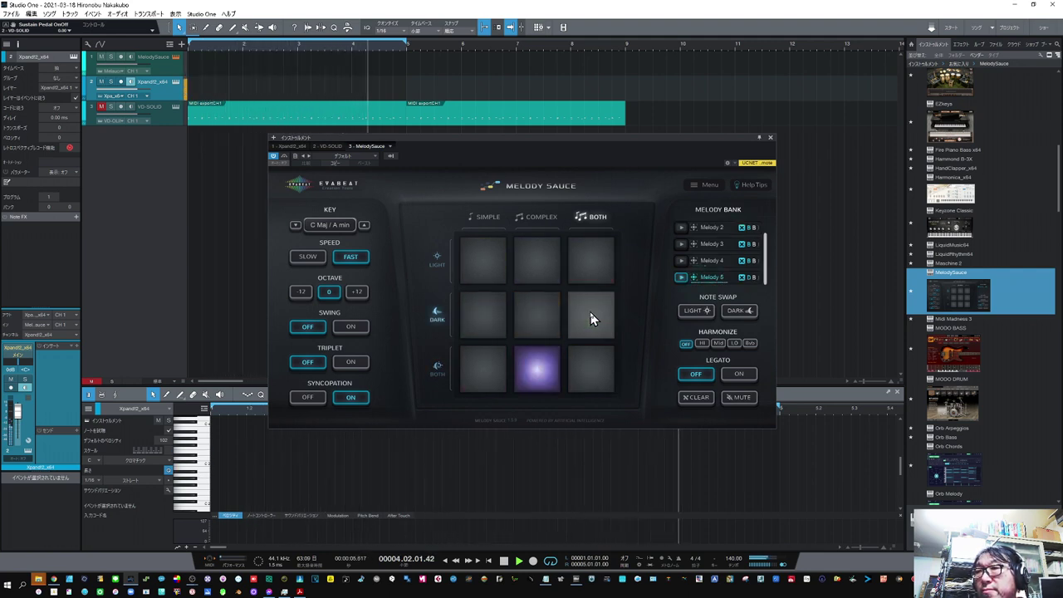
left_click(592, 264)
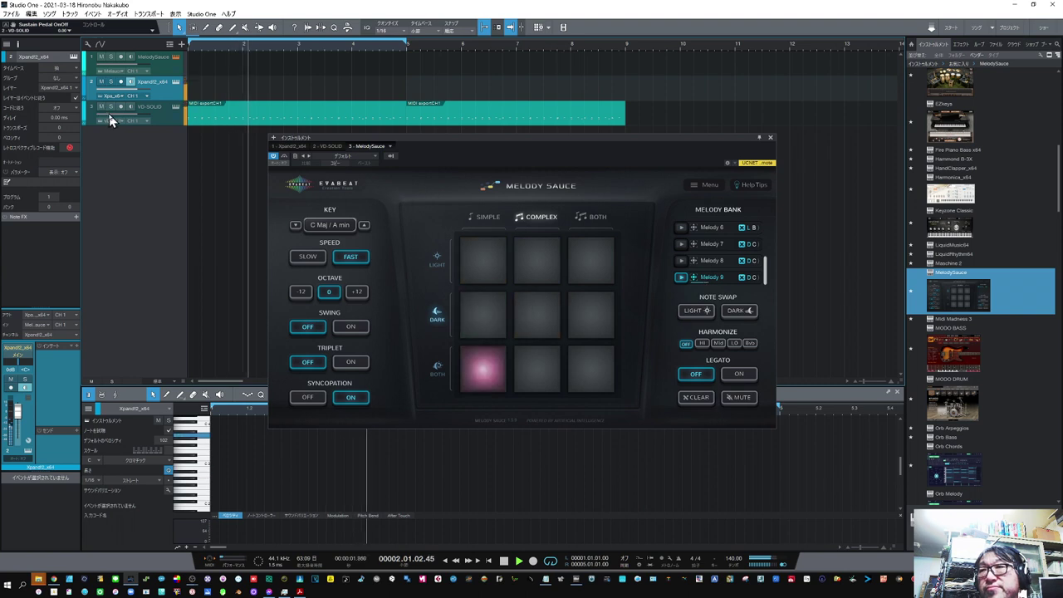
Set Harmonize to Mid for Melody 9 and change the Xpand!2 patch to 14 Full Rock.
left_click(718, 345)
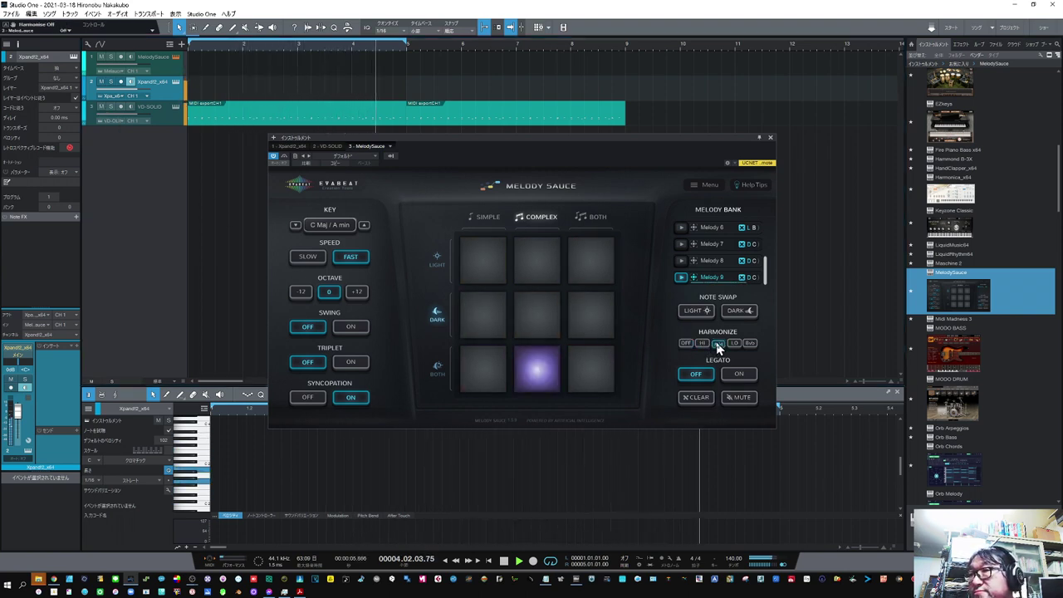
left_click(175, 86)
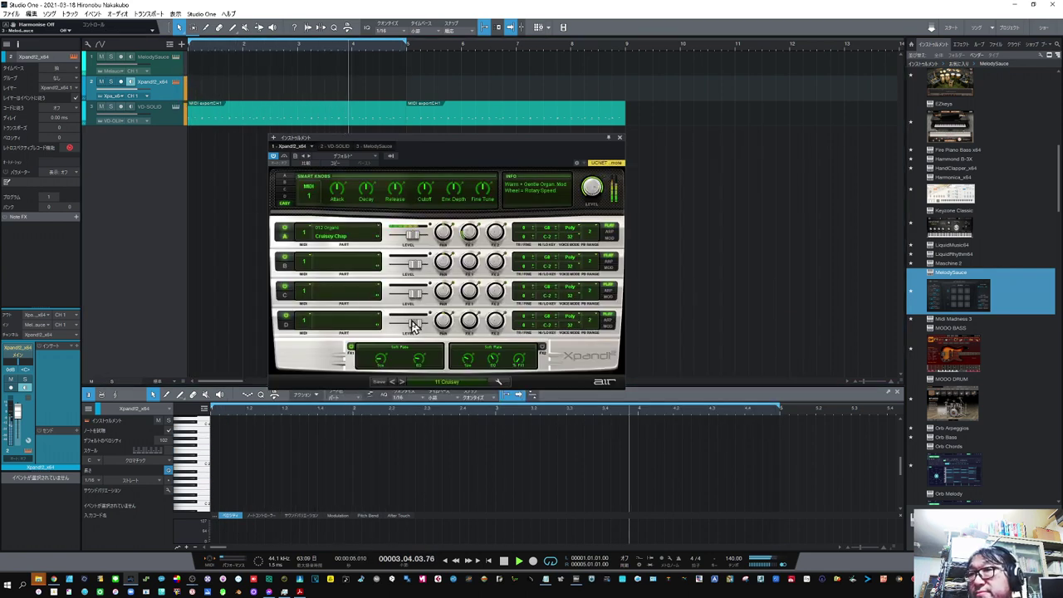
left_click(401, 384)
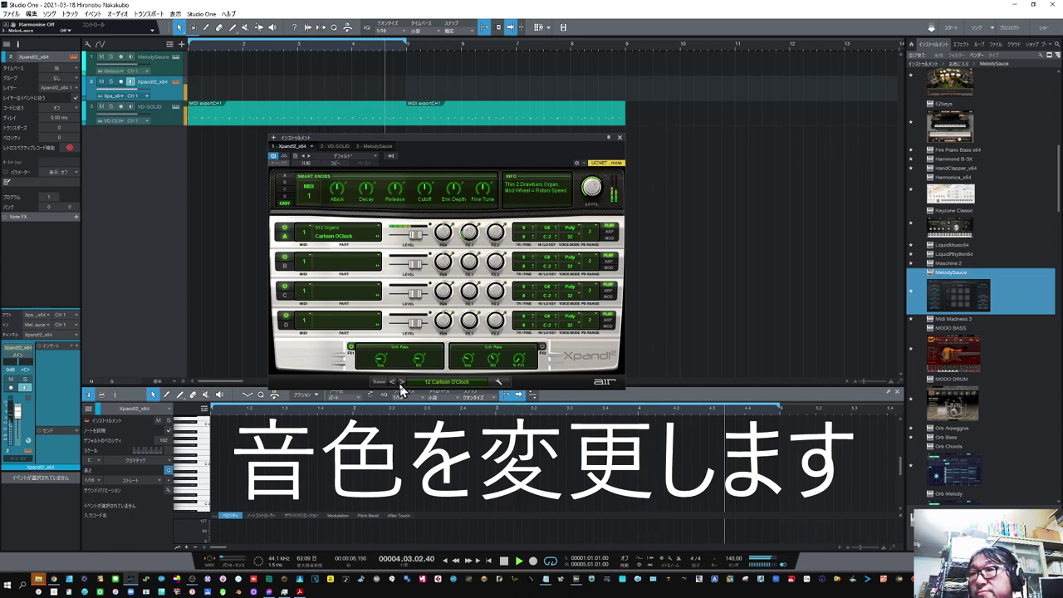
left_click(400, 383)
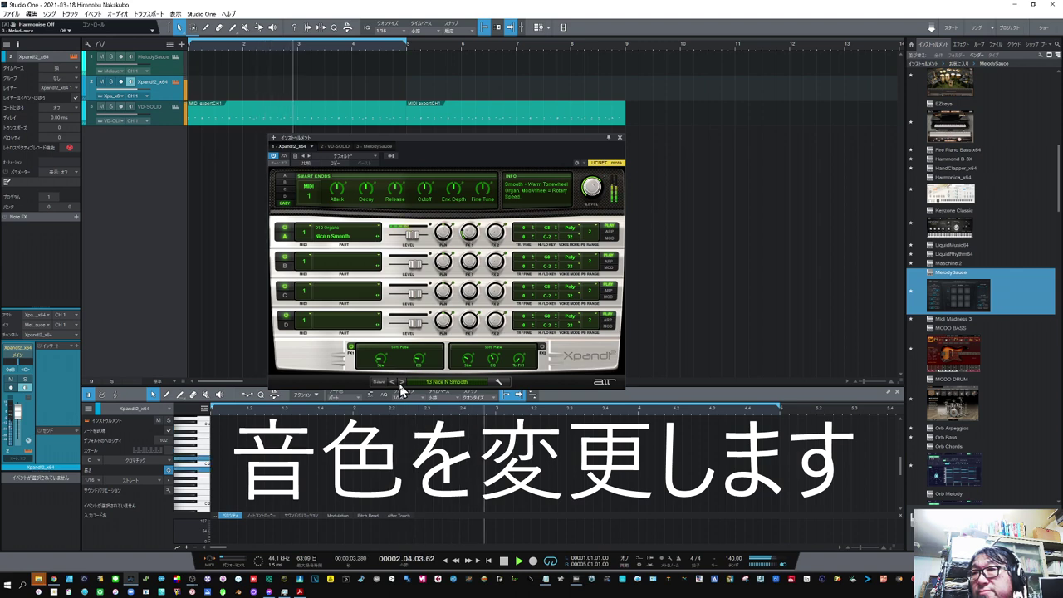
left_click(401, 384)
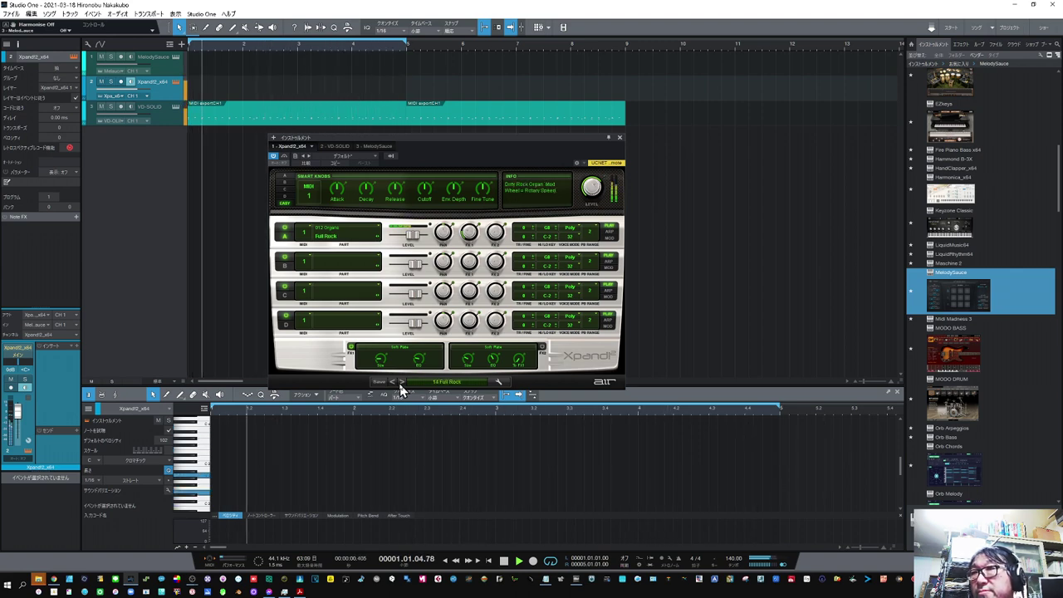
Turn on the arpeggiator with Latch for Xpand!2 part A and set its rate to 8.
left_click(611, 237)
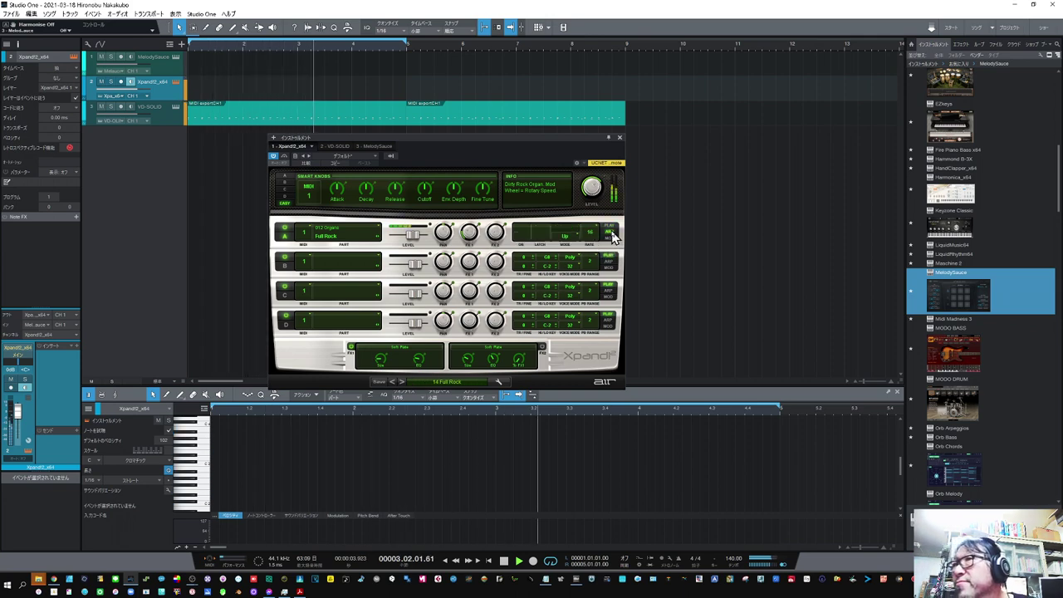
left_click(540, 234)
left_click(589, 234)
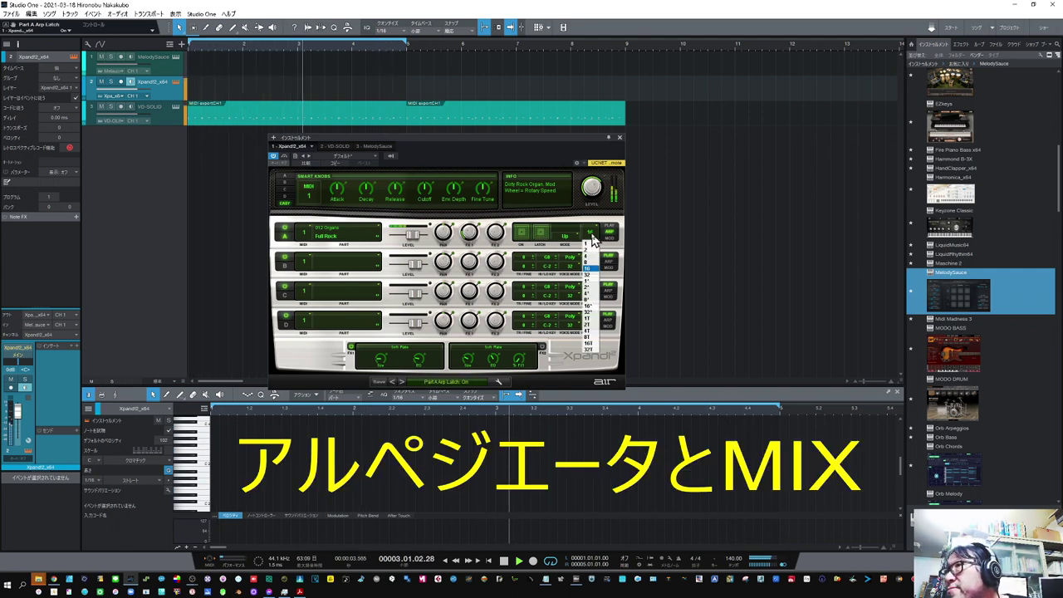
left_click(592, 263)
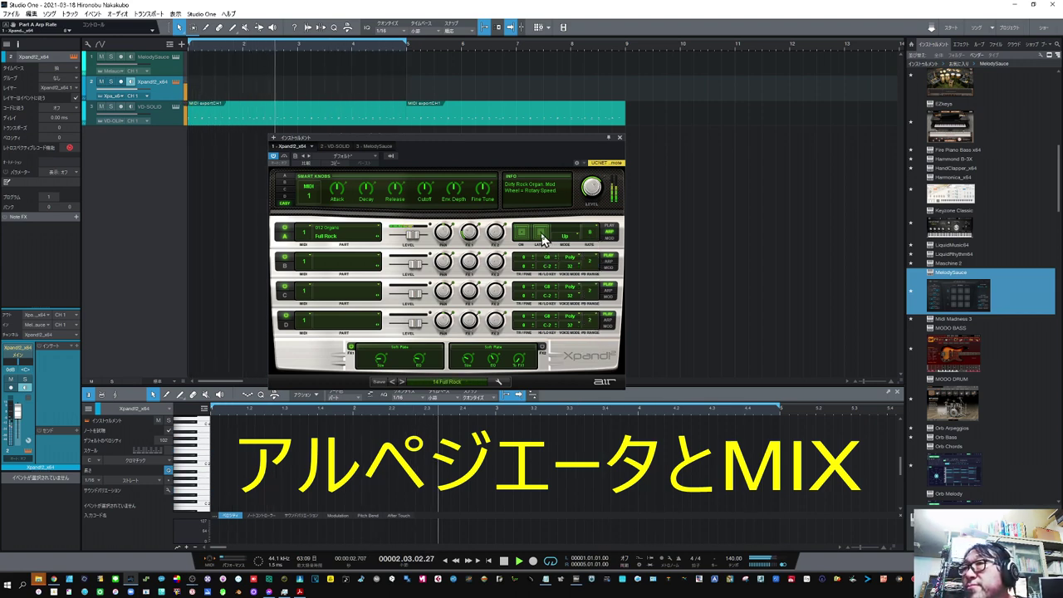
Set the part A arpeggiator mode to Down 2 and its rate to 16.
left_click(581, 241)
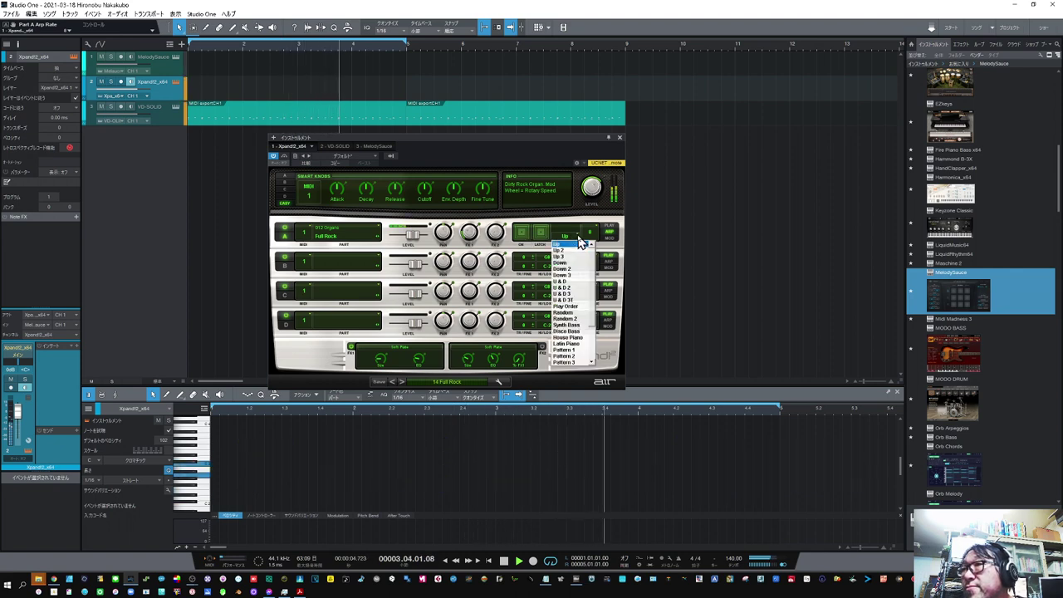
left_click(573, 276)
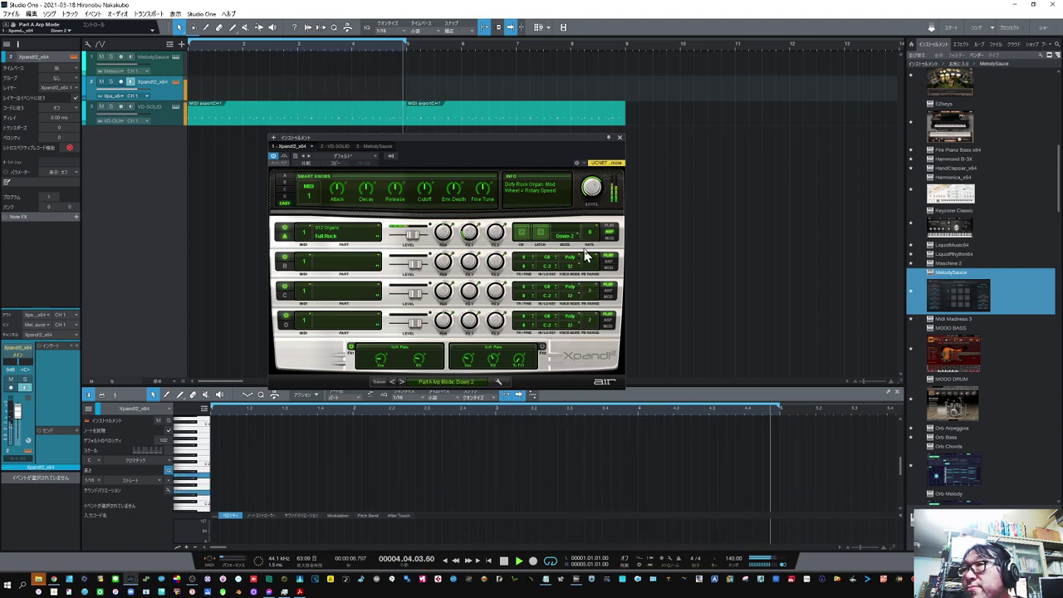
left_click(591, 234)
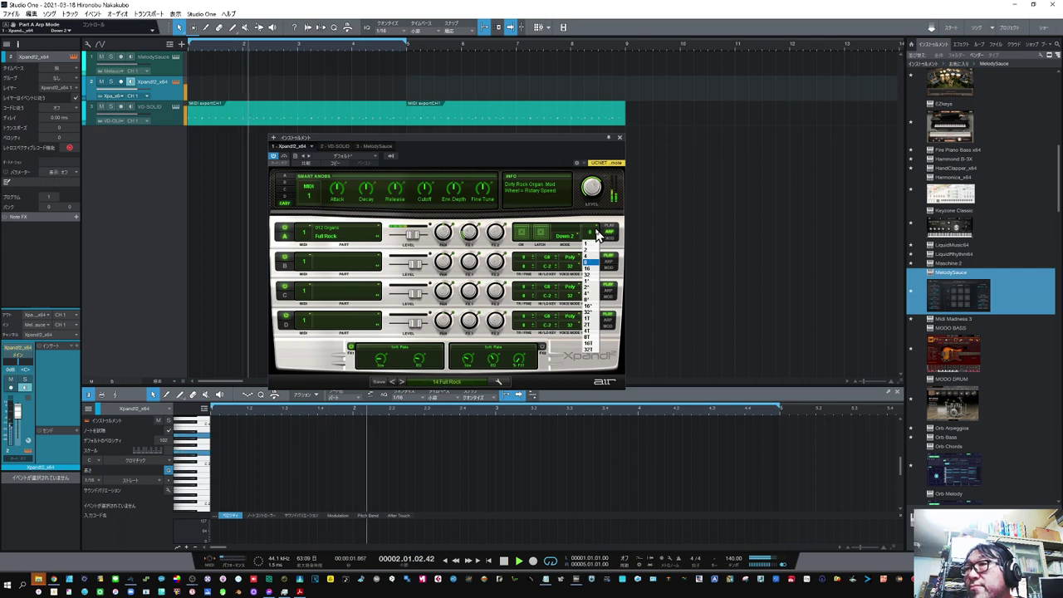
left_click(588, 272)
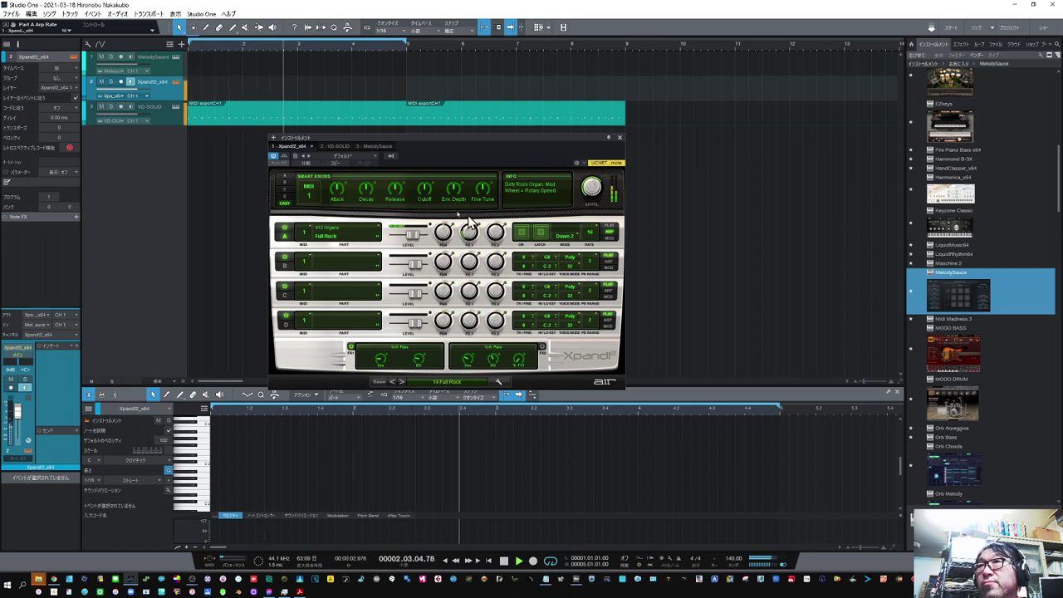
Stop playback and place MelodySauce's Melody 9 at bar 1 and Melody 8 at bar 5 on the Xpand!2 track.
left_click(176, 59)
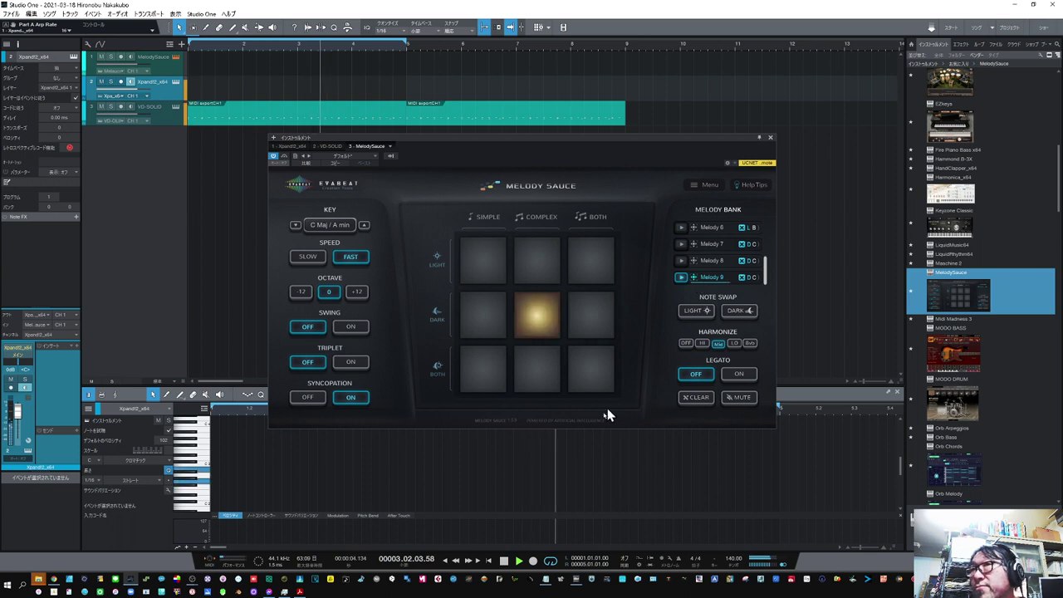
left_click(504, 561)
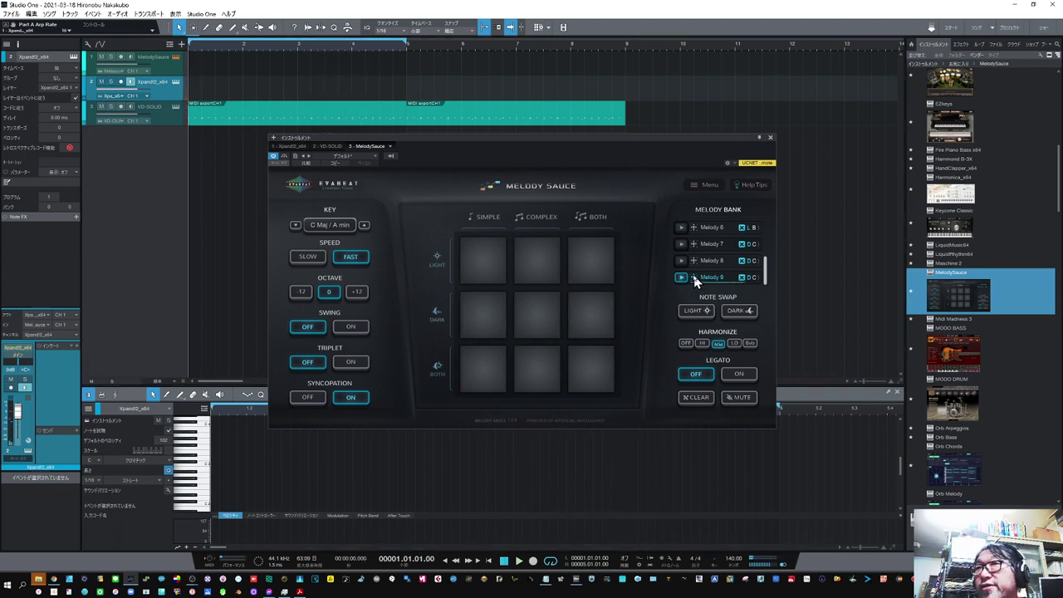
left_click_drag(392, 150, 203, 87)
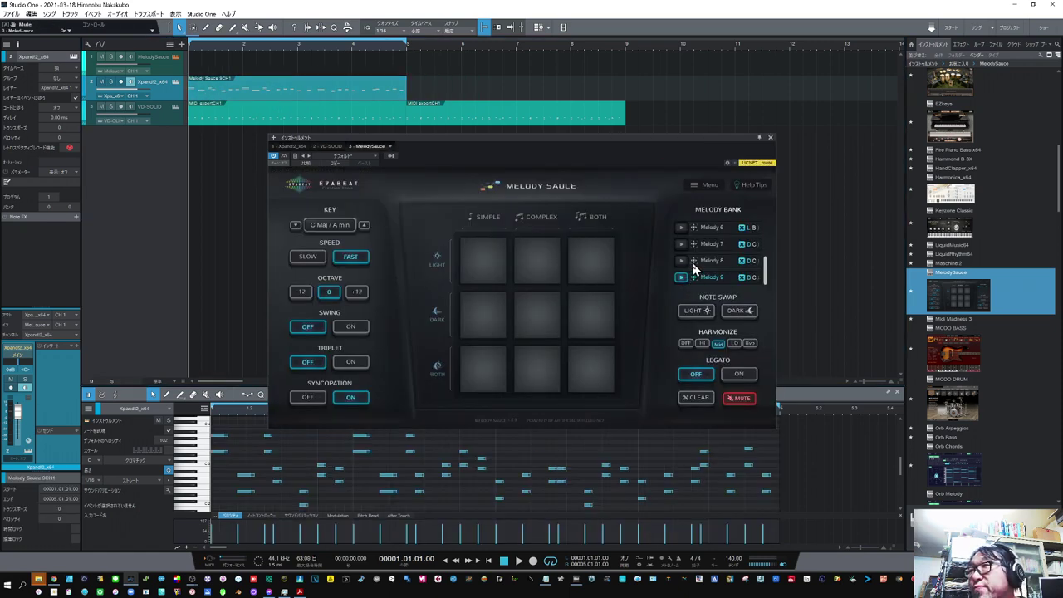
left_click_drag(691, 261, 421, 86)
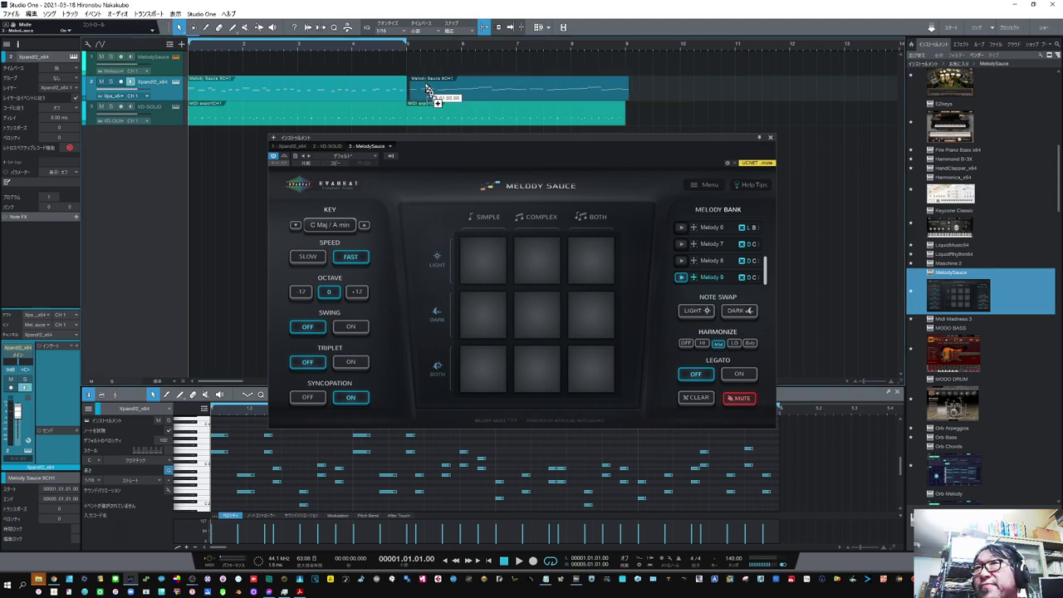
left_click_drag(425, 89, 427, 91)
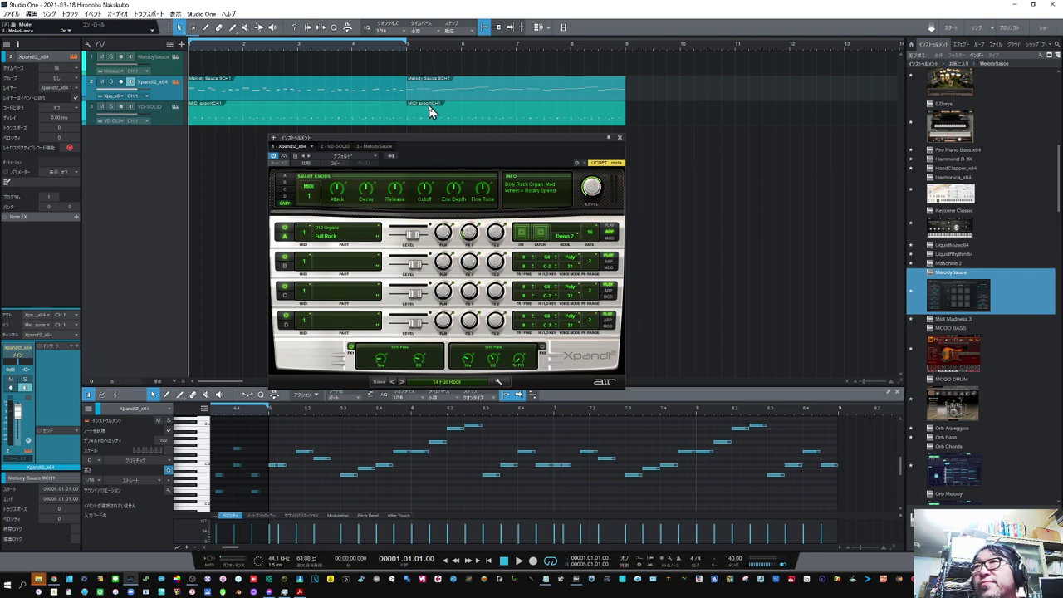
Play the eight-bar arrangement from bar 1 with looping off, and stop the song.
left_click(518, 561)
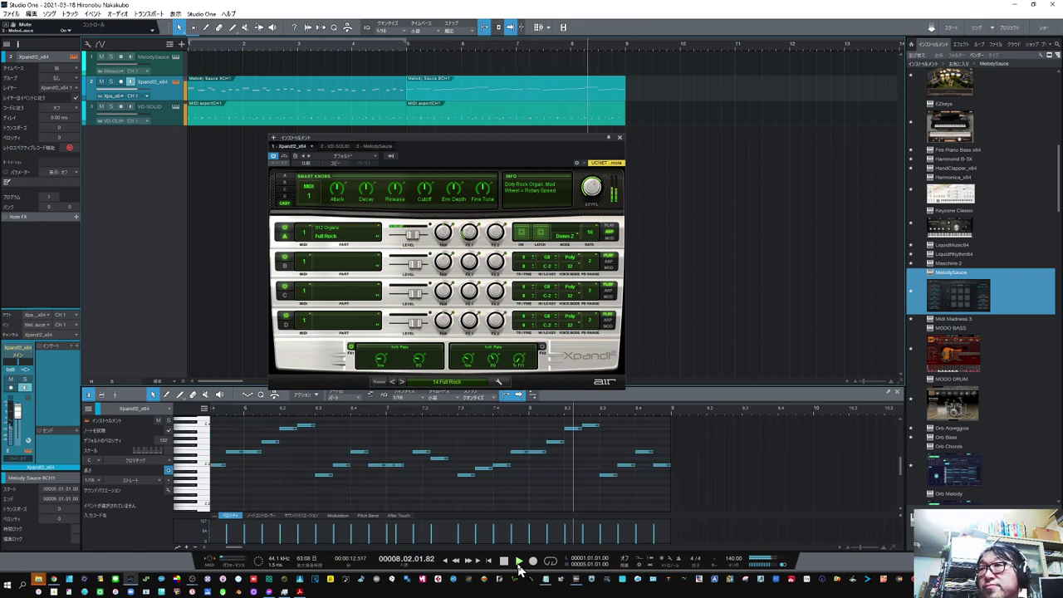
left_click(519, 564)
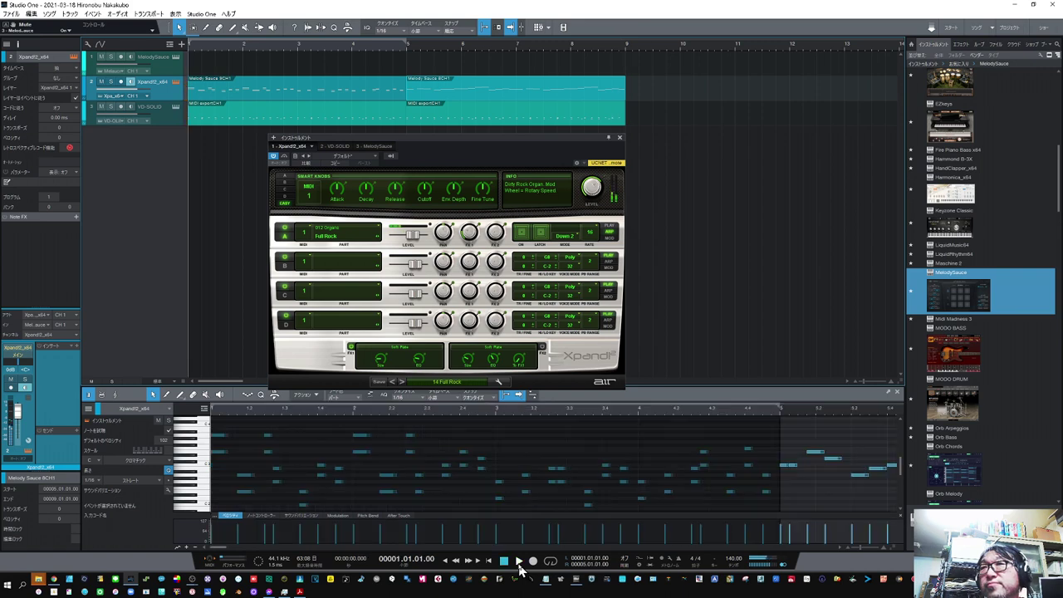